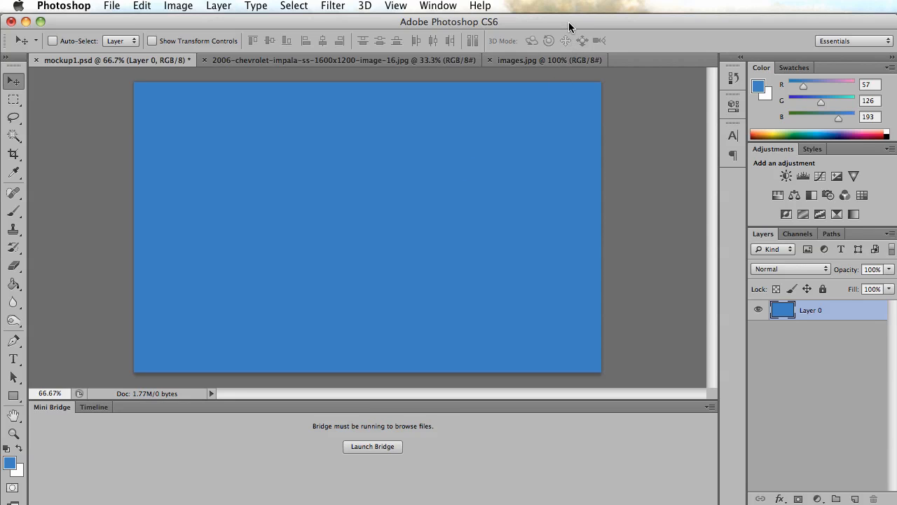
Check the pixel dimensions of the mockup1.psd document without changing them.
click(184, 6)
click(213, 130)
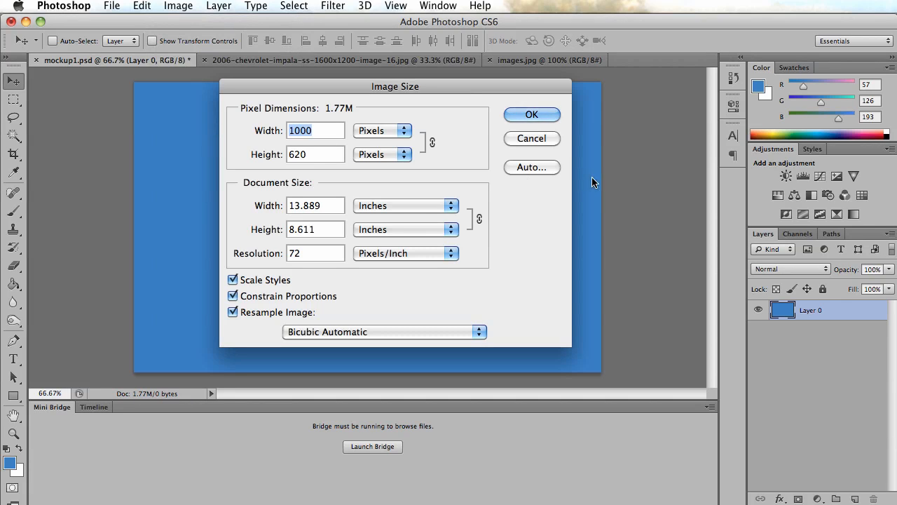
click(534, 140)
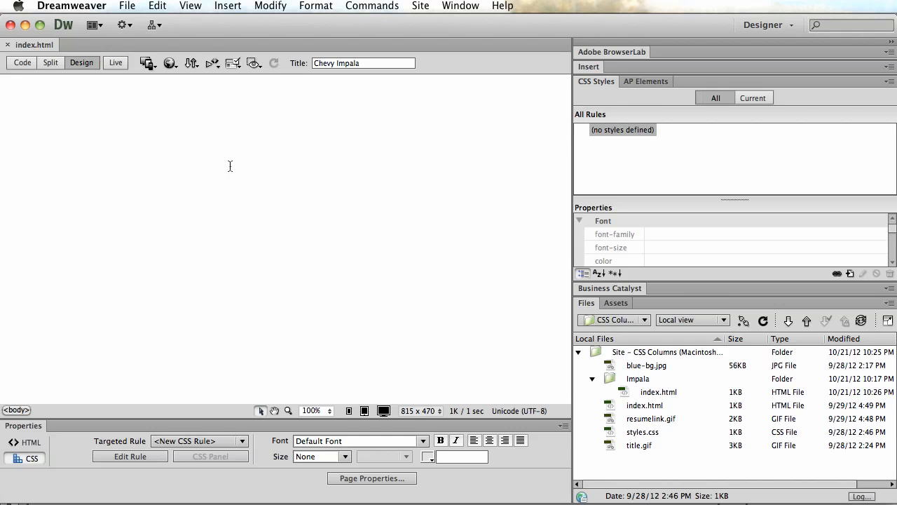
Switch to Dreamweaver, check the available window size presets for index.html without changing the size, and return to Photoshop.
click(434, 412)
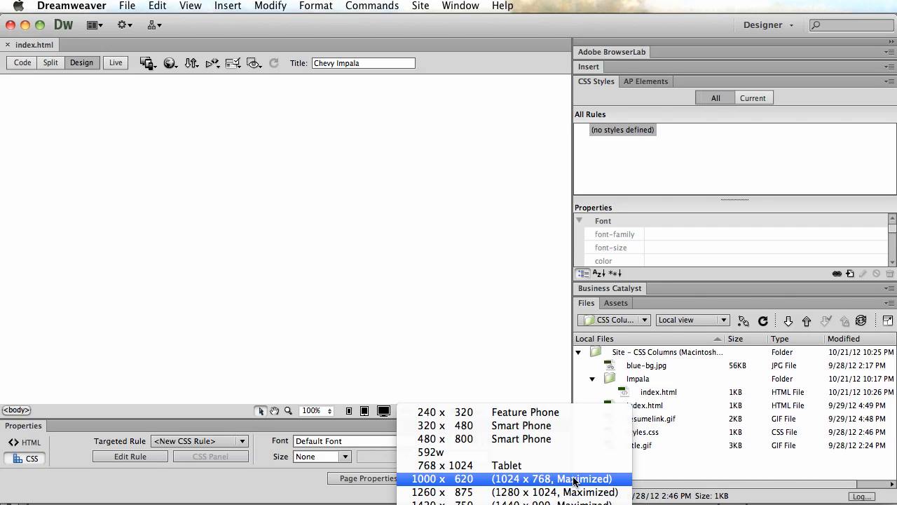
click(504, 322)
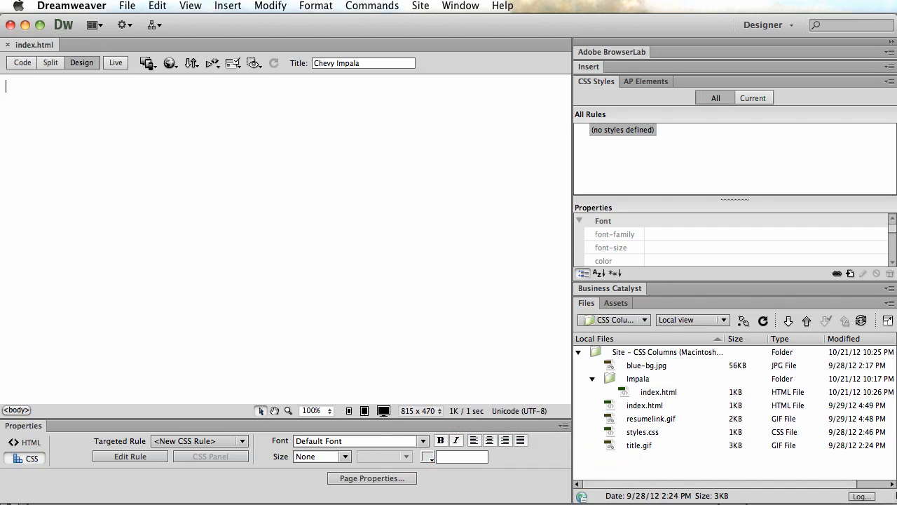
drag(893, 498, 893, 500)
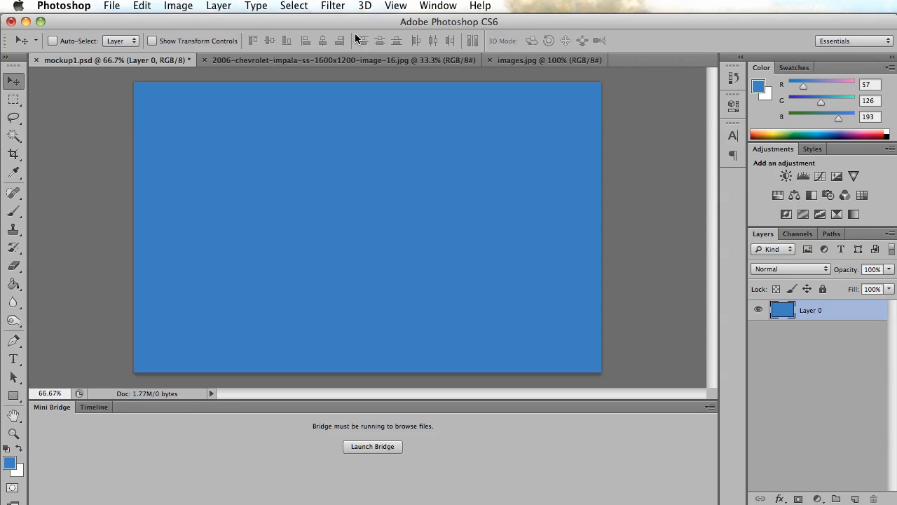
View the Impala photo and the Chevrolet logo image, ending on the Impala photo.
click(355, 62)
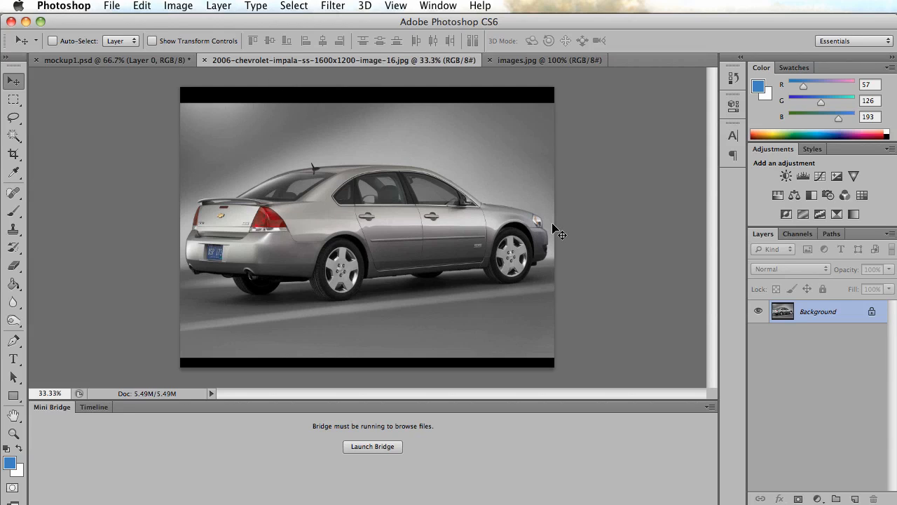
click(536, 61)
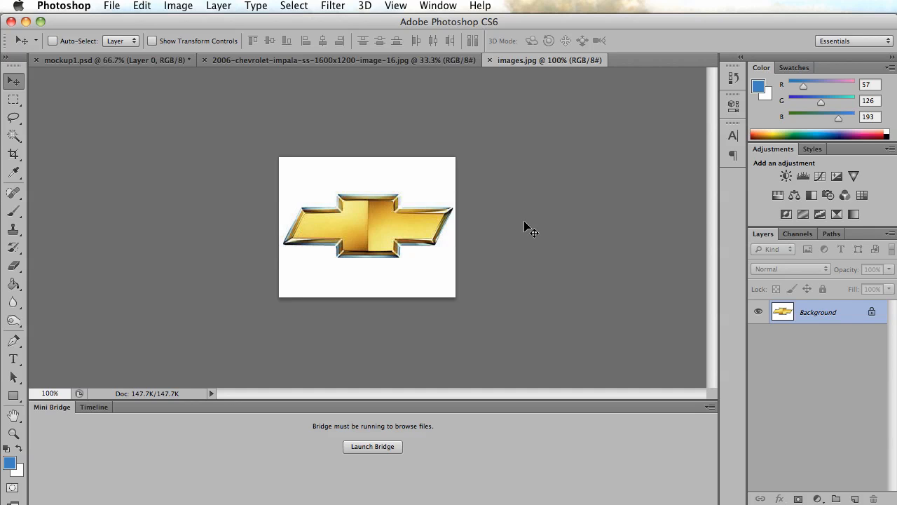
click(371, 61)
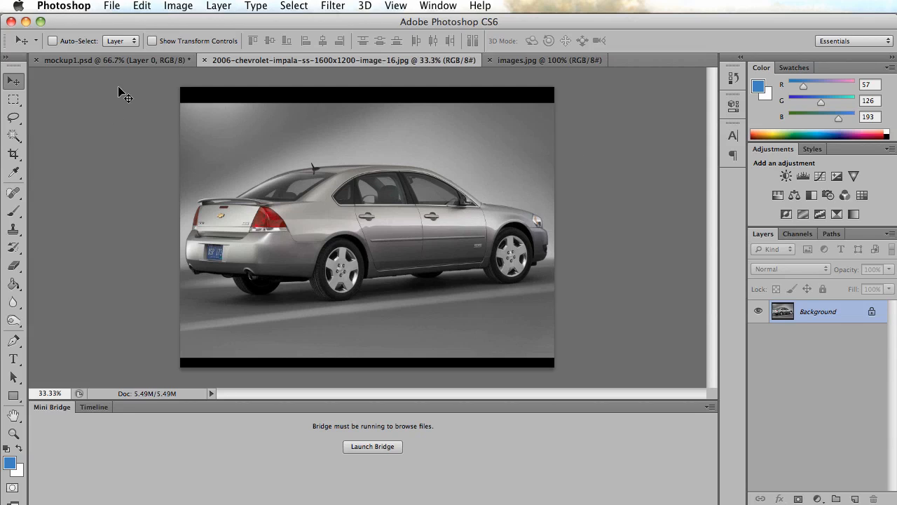
Crop the Impala photo tightly above and below the car, at full width and about 7.83 in high.
click(13, 155)
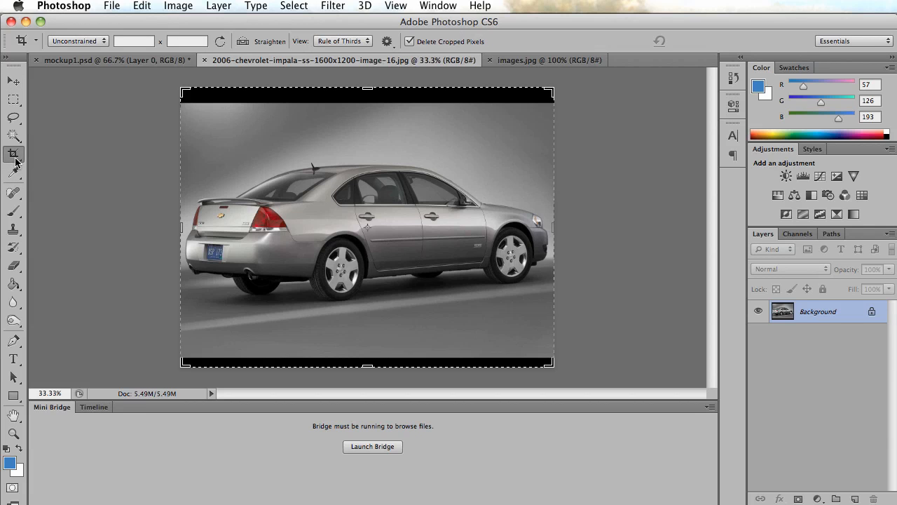
drag(373, 82, 371, 126)
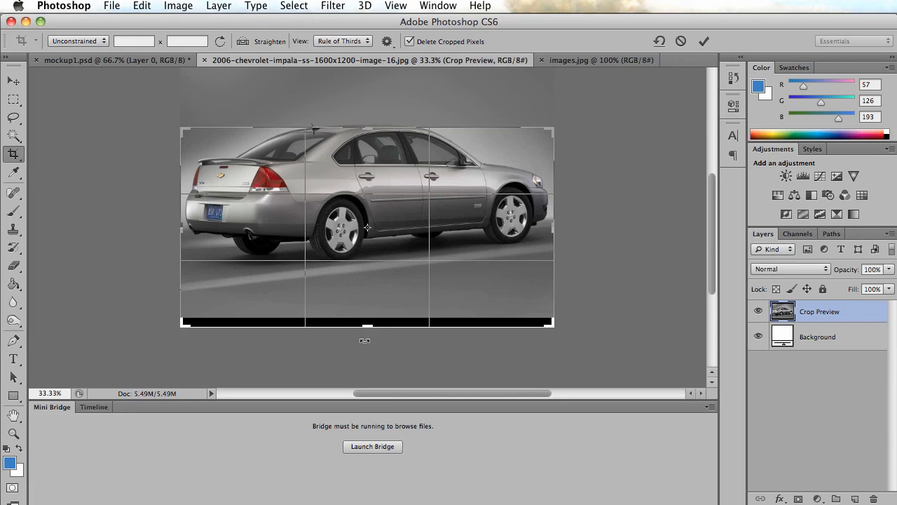
drag(366, 325, 366, 295)
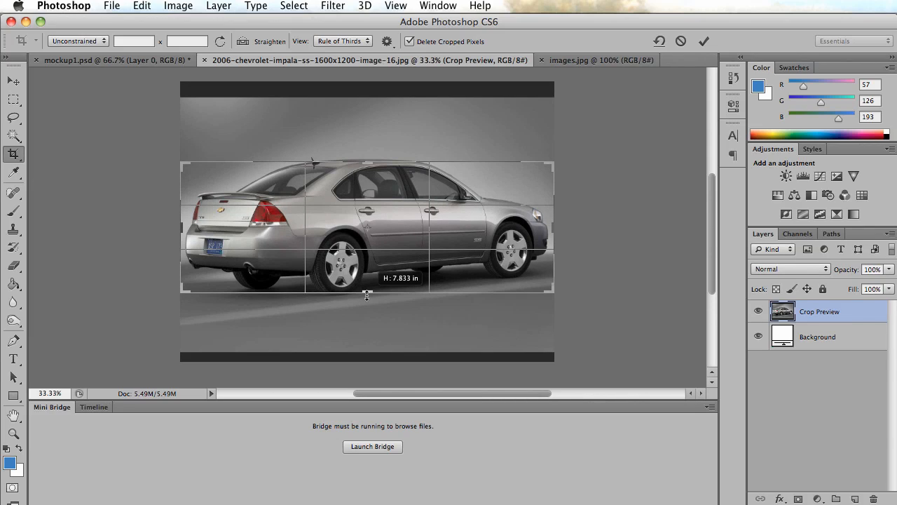
drag(366, 295, 366, 295)
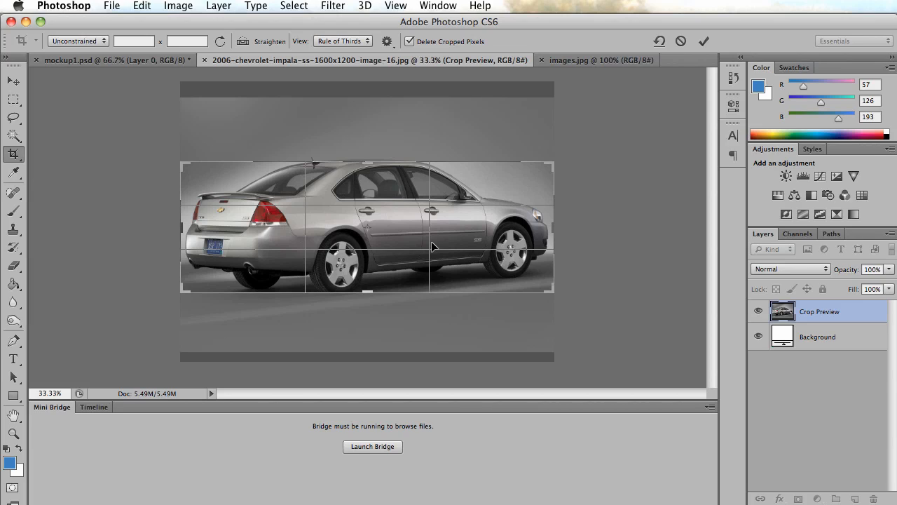
key(Return)
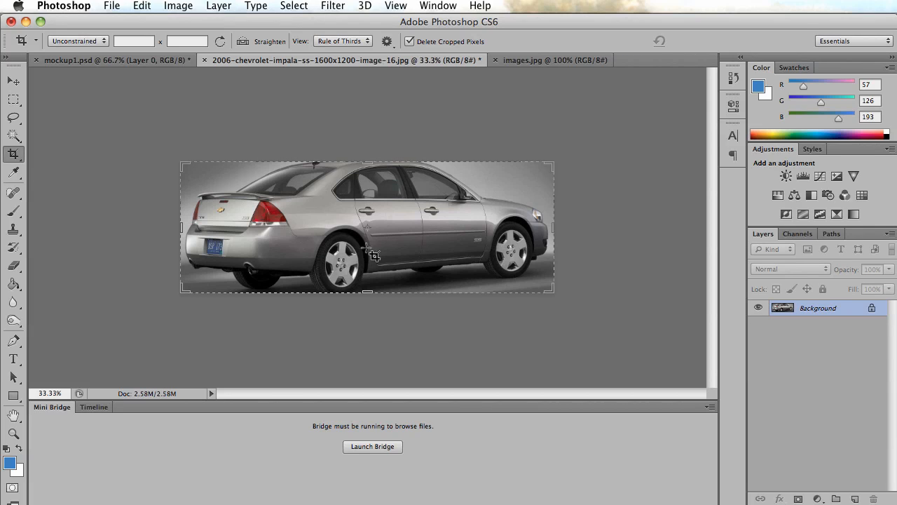
key(v)
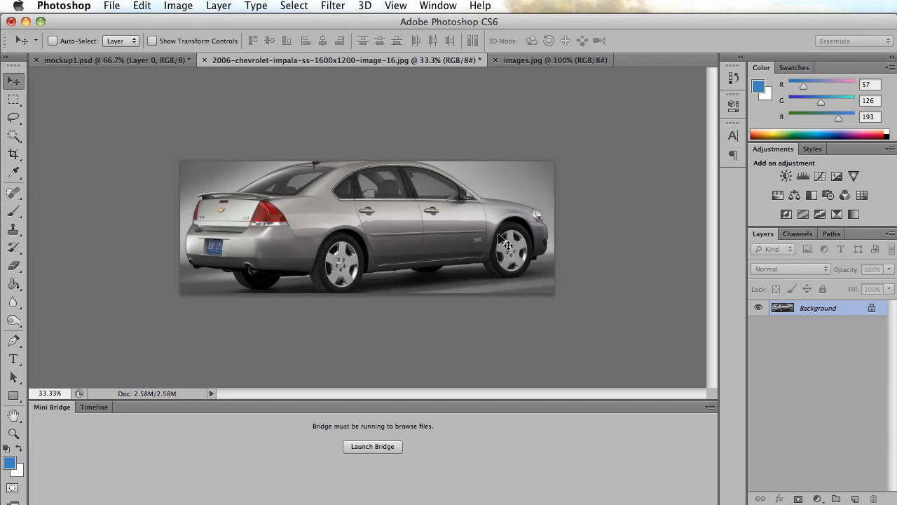
Check the pixel dimensions of the cropped Impala photo without changing them.
click(185, 7)
click(221, 128)
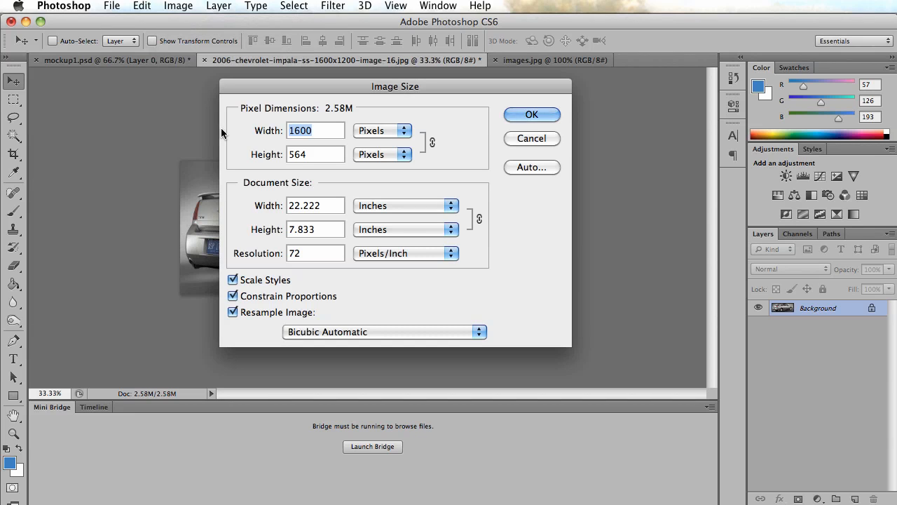
drag(385, 88, 753, 123)
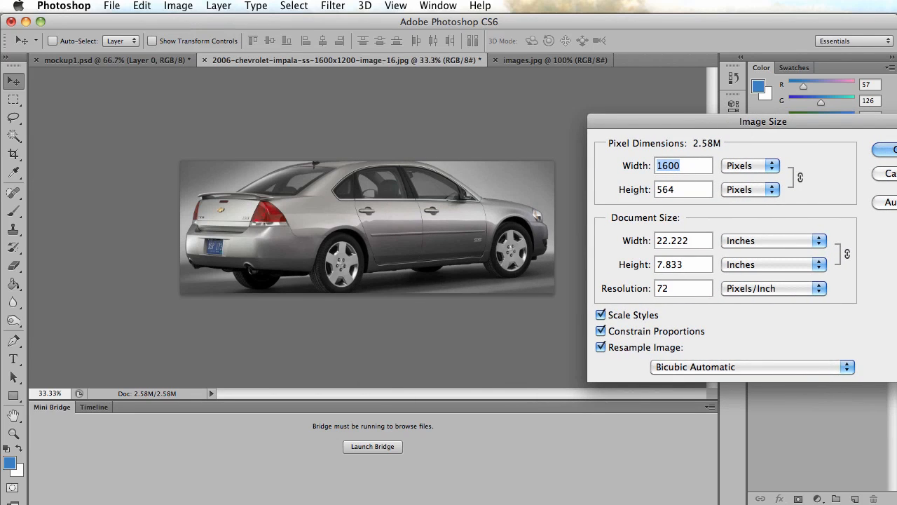
drag(823, 127, 735, 115)
click(819, 161)
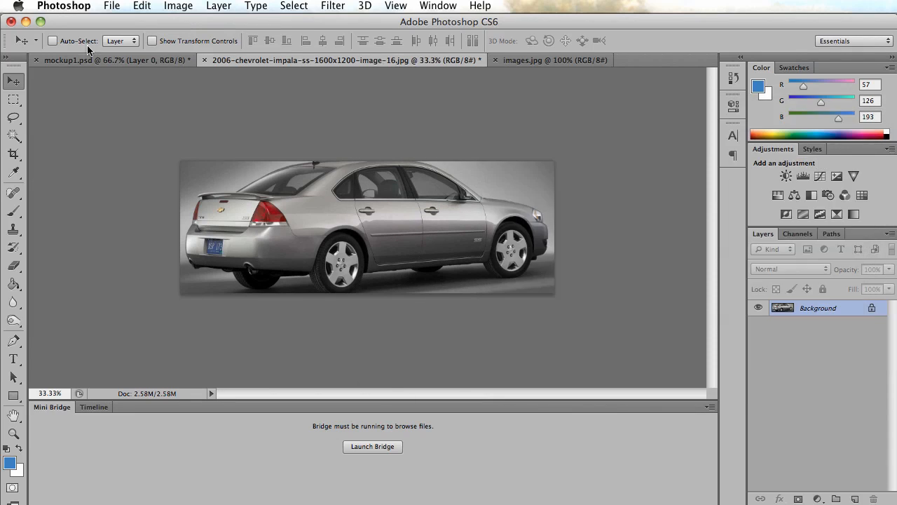
Recheck the width of mockup1.psd in pixels for comparison with the cropped photo.
click(107, 62)
click(178, 6)
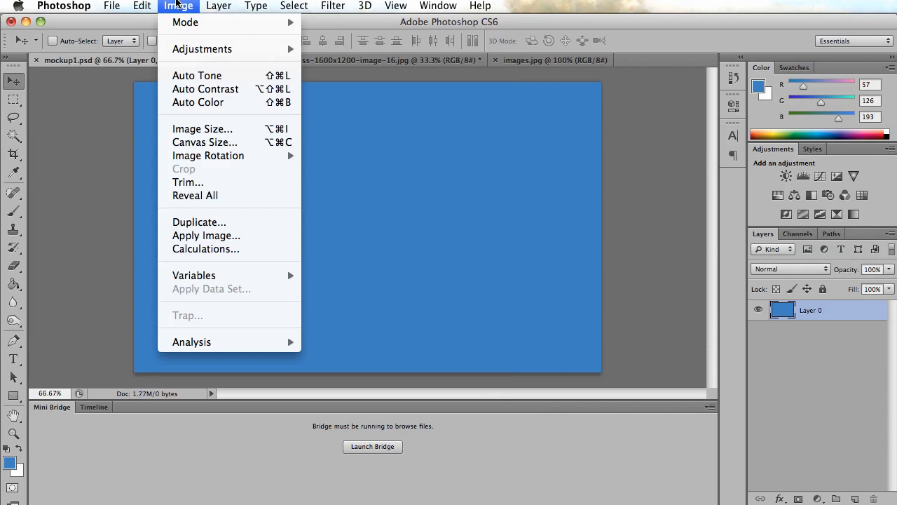
click(202, 129)
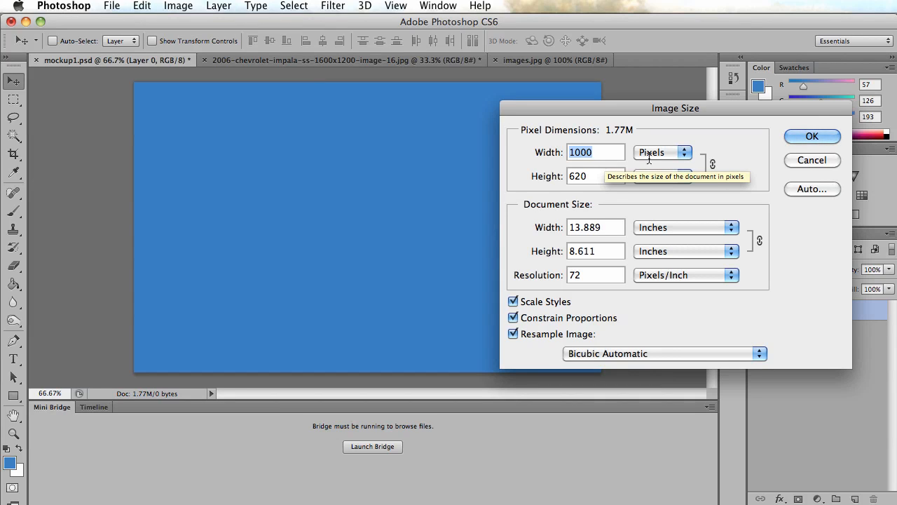
click(813, 164)
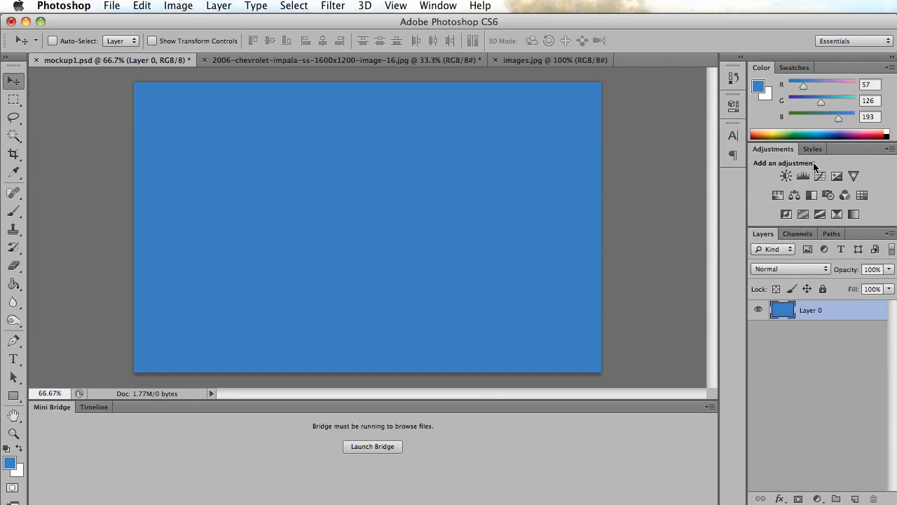
Resize the cropped Impala photo to a width of 1000 pixels with proportions constrained.
click(298, 62)
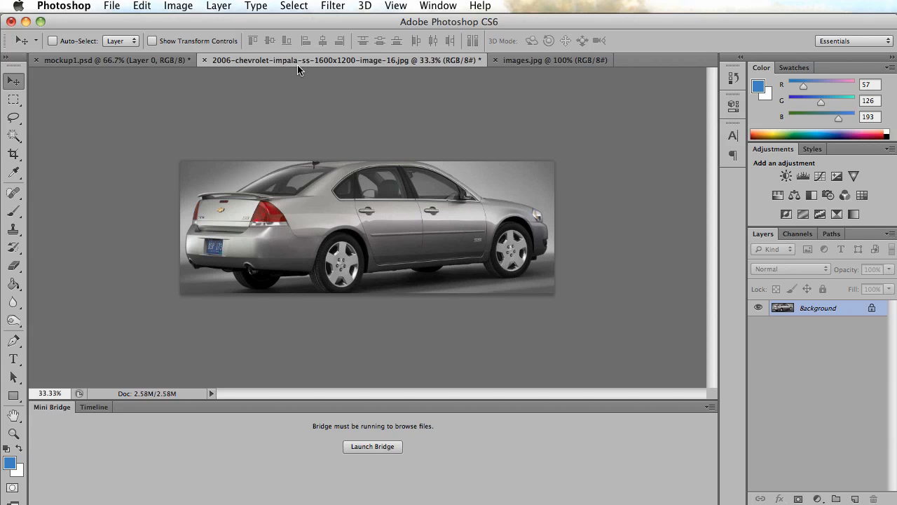
click(179, 8)
click(203, 128)
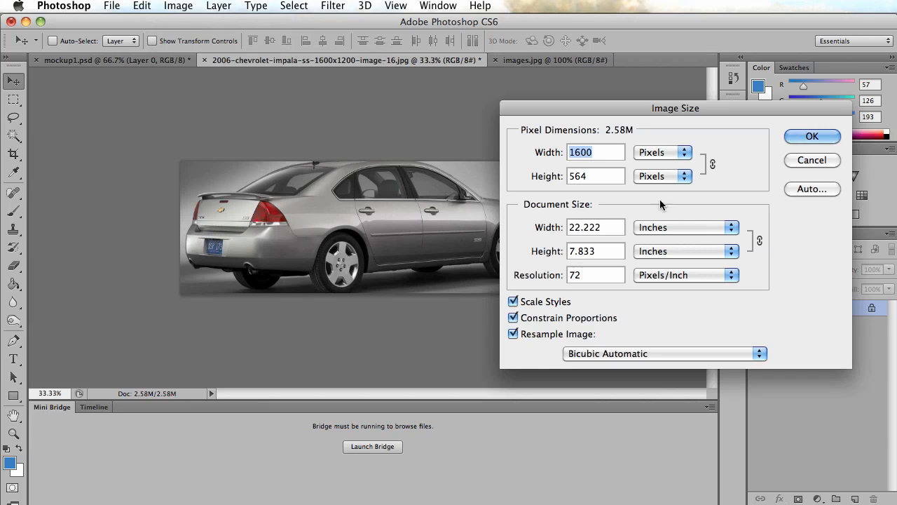
text(1000)
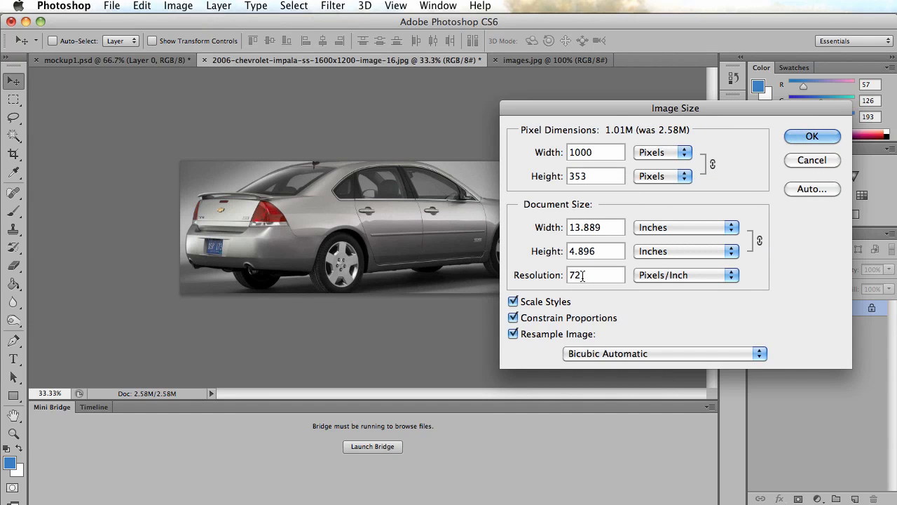
click(810, 138)
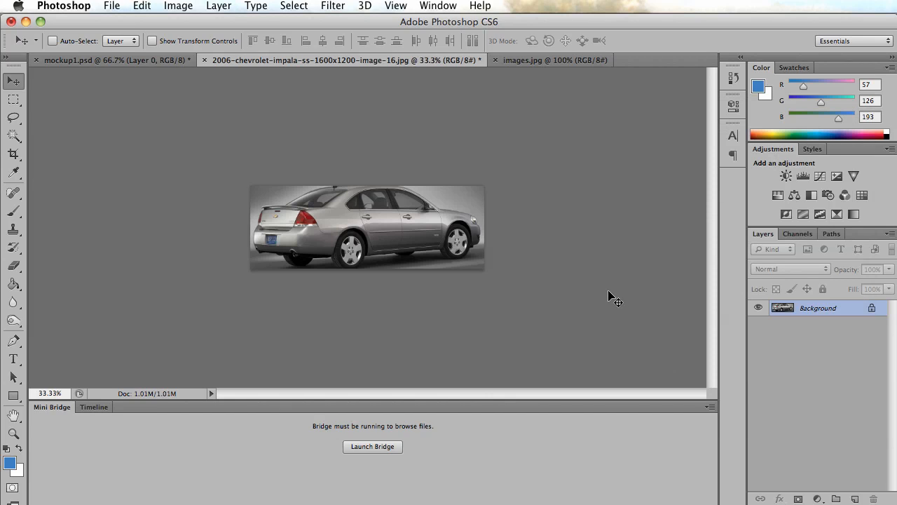
Open Save for Web for the resized Impala photo and inspect the optimized JPEG preview across the car.
click(179, 4)
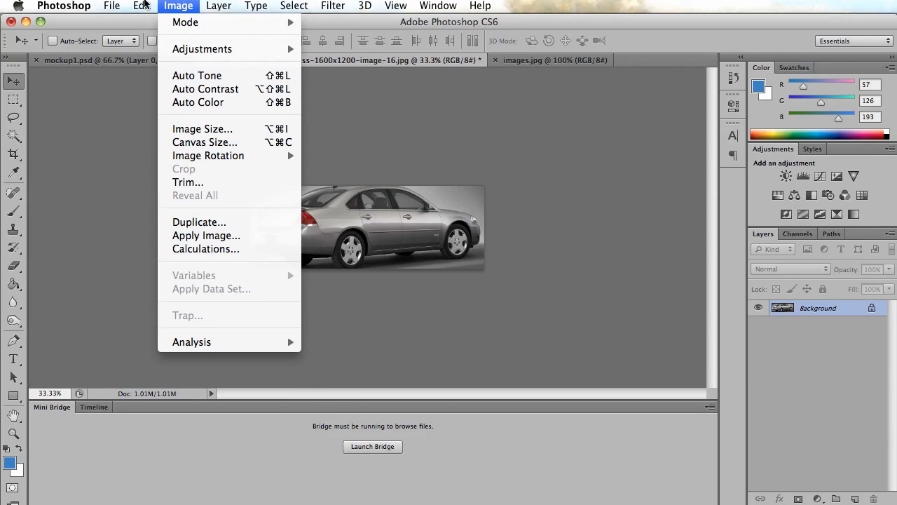
mouse_move(112, 5)
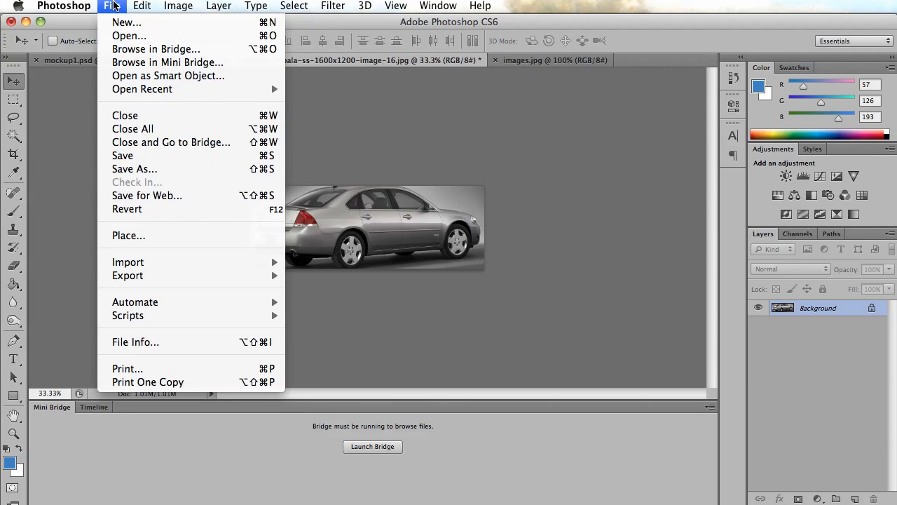
click(149, 196)
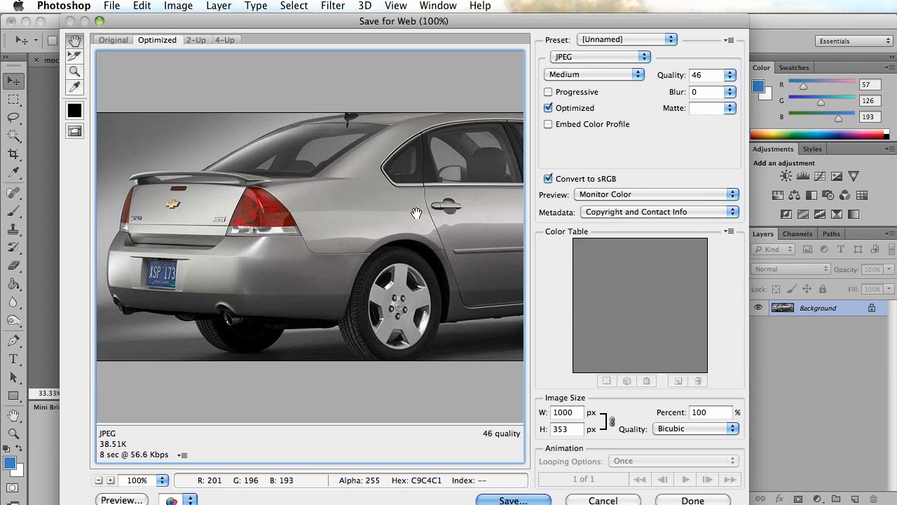
drag(446, 226, 282, 204)
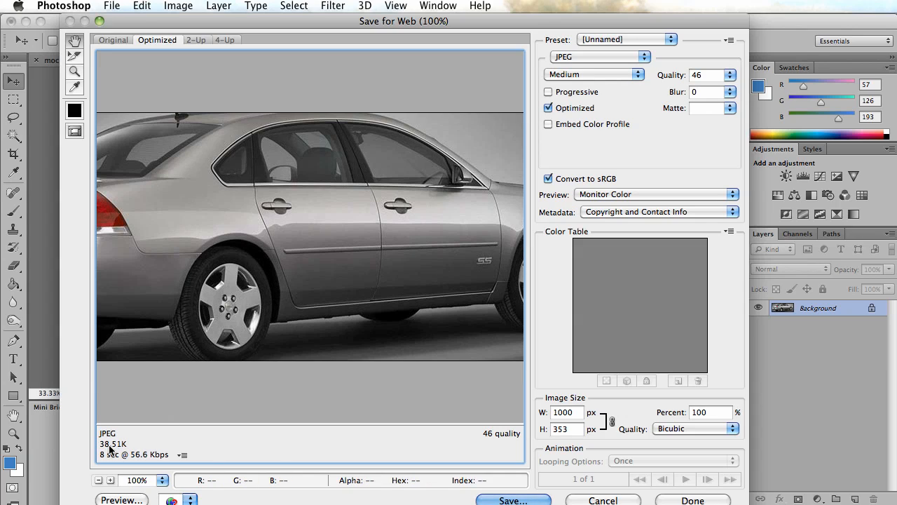
Choose the Impala folder inside CSSColumns as the export location and create a new folder named images in it.
click(509, 498)
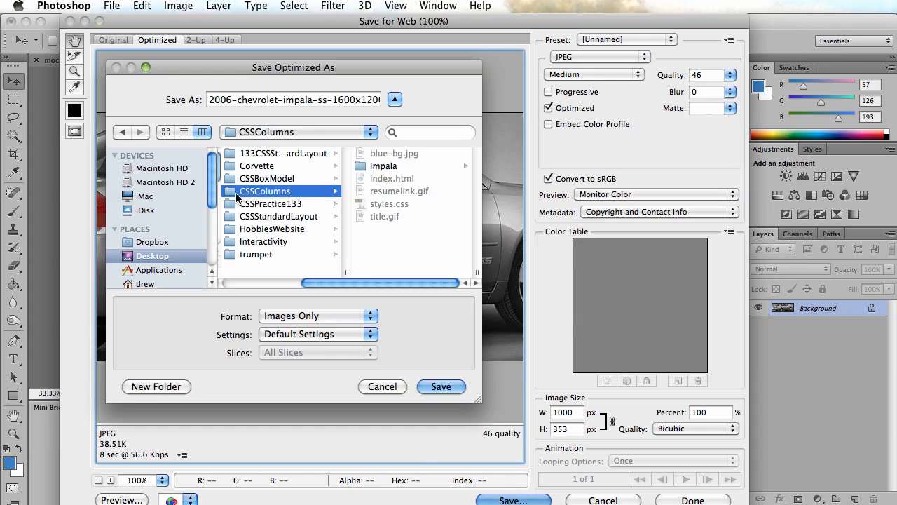
click(365, 166)
click(268, 168)
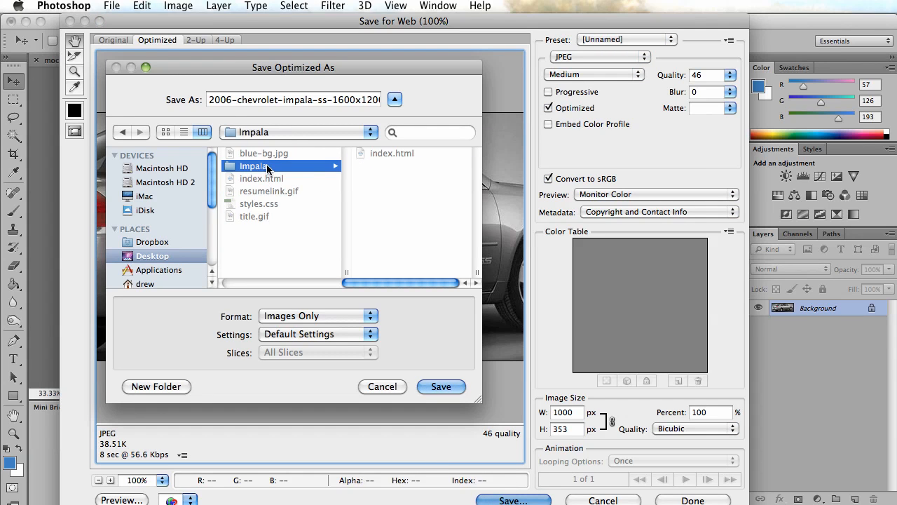
click(168, 387)
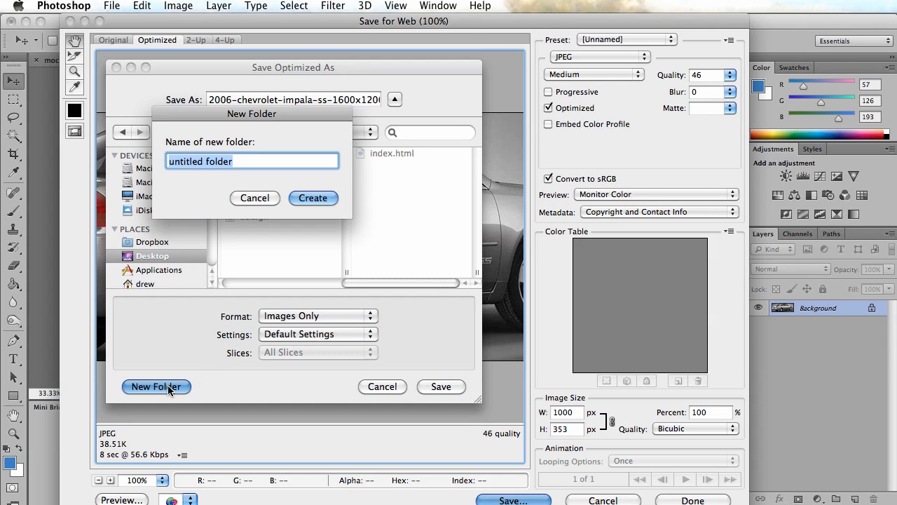
text(images)
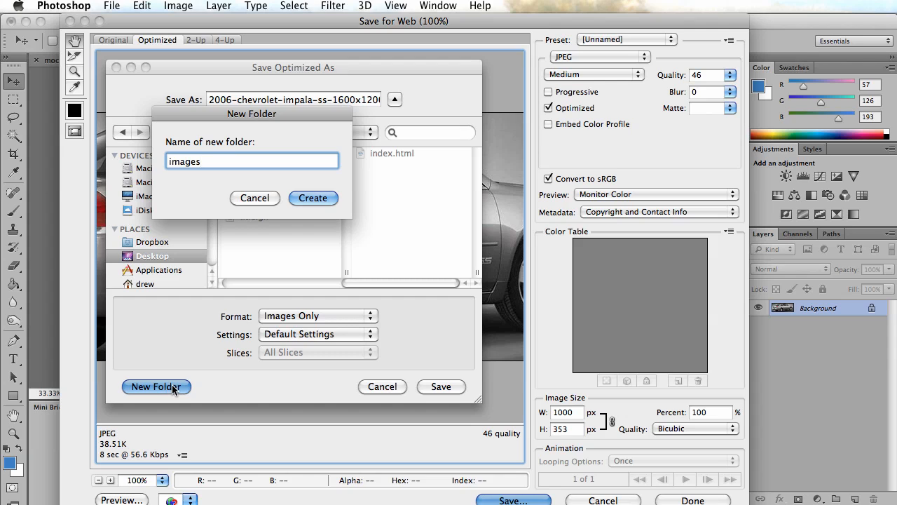
click(321, 198)
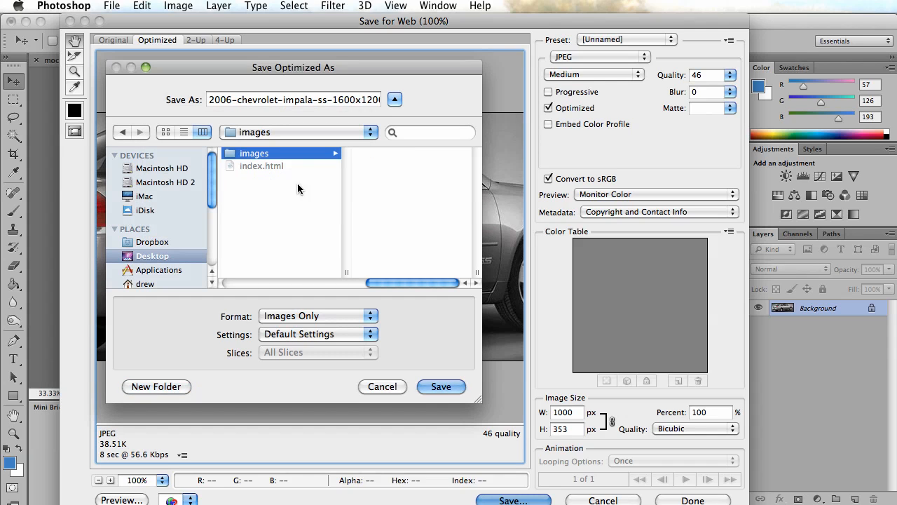
Name the optimized image impala.jpg and save it into the new images folder.
click(349, 100)
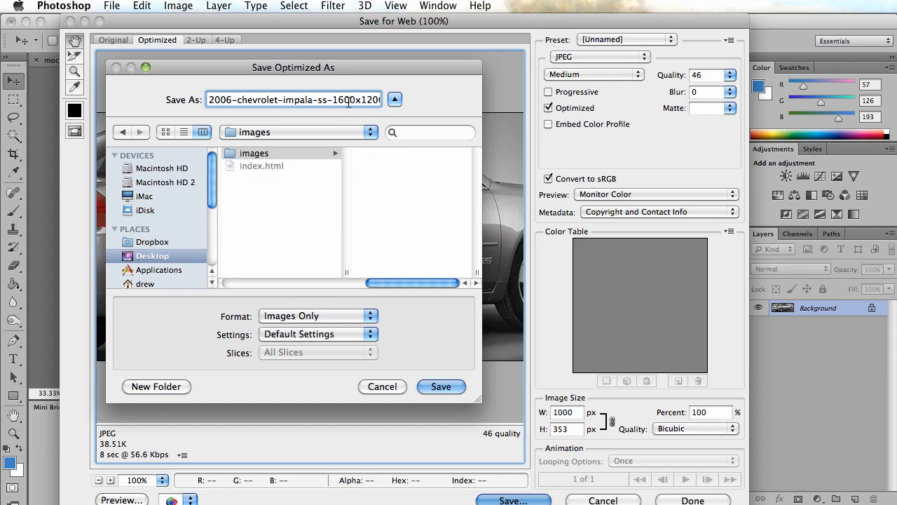
triple_click(351, 100)
text(im)
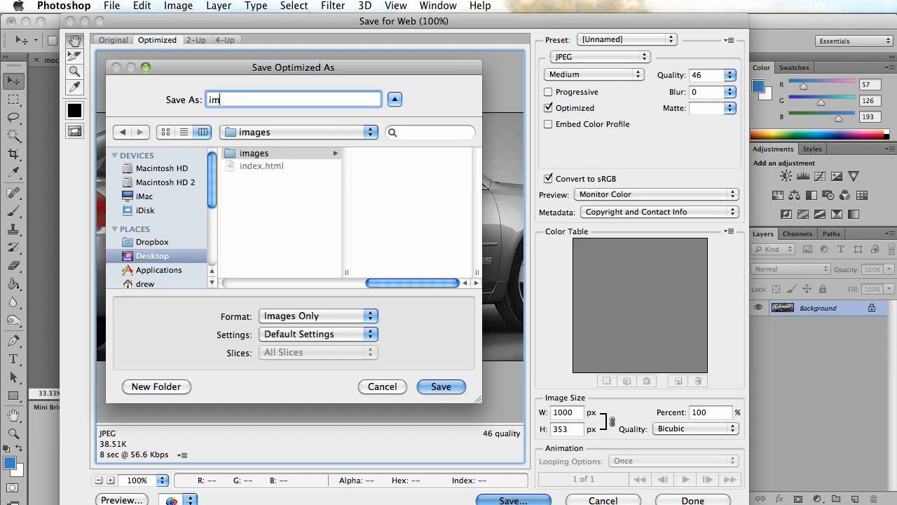
text(pala.jpg)
click(440, 387)
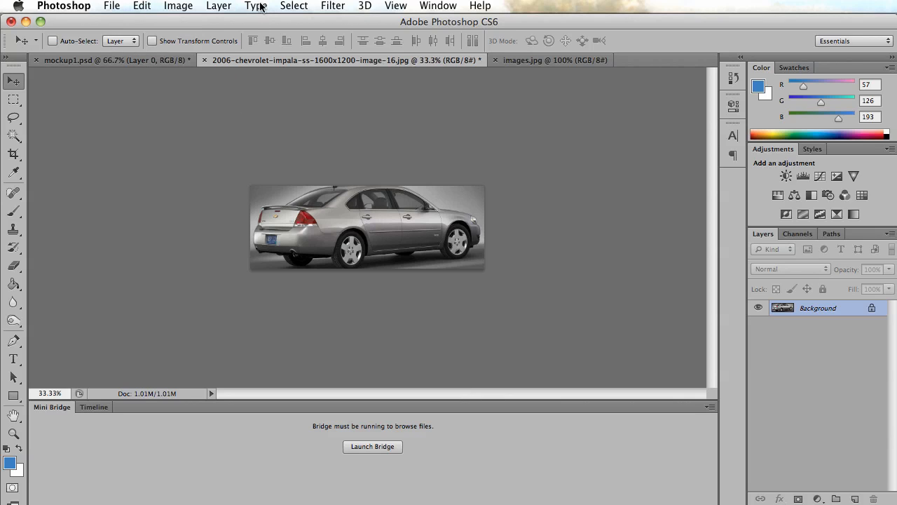
Copy the entire resized Impala photo into mockup1.psd and position it slightly below the middle of the canvas.
click(309, 5)
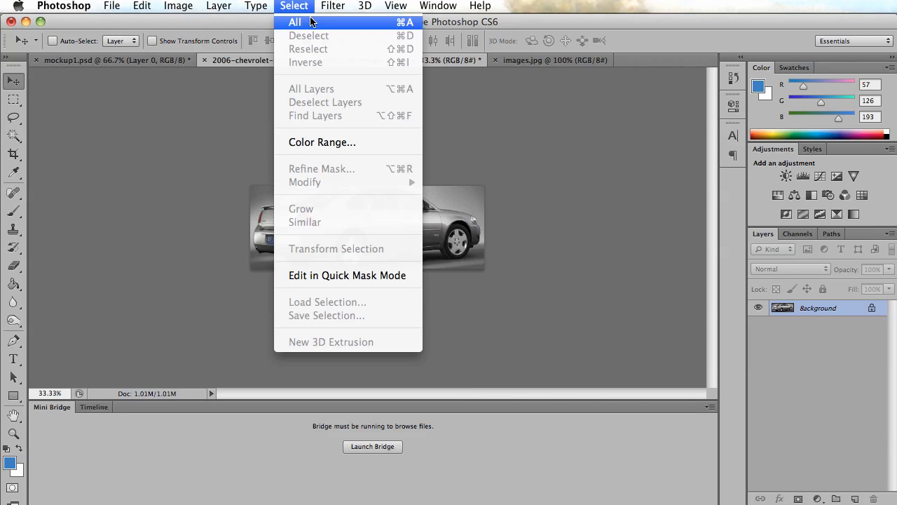
click(297, 22)
click(141, 6)
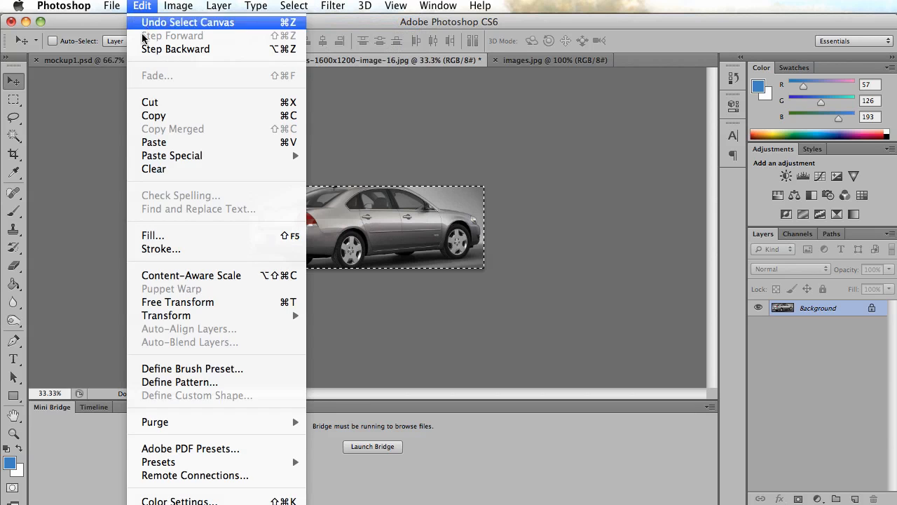
click(151, 115)
click(144, 62)
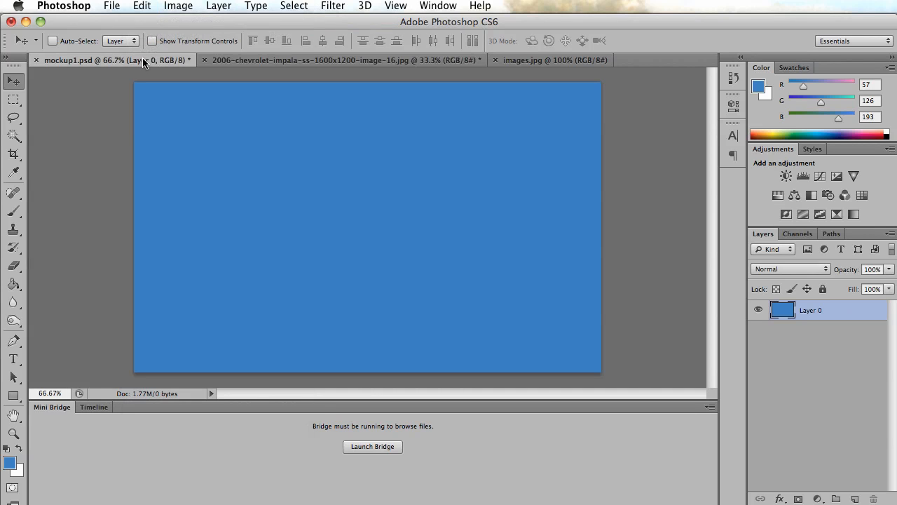
click(150, 6)
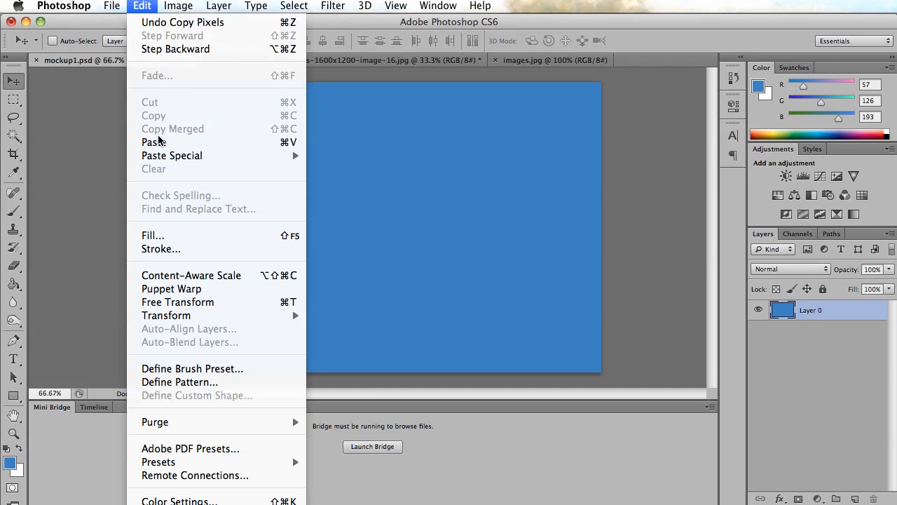
click(151, 143)
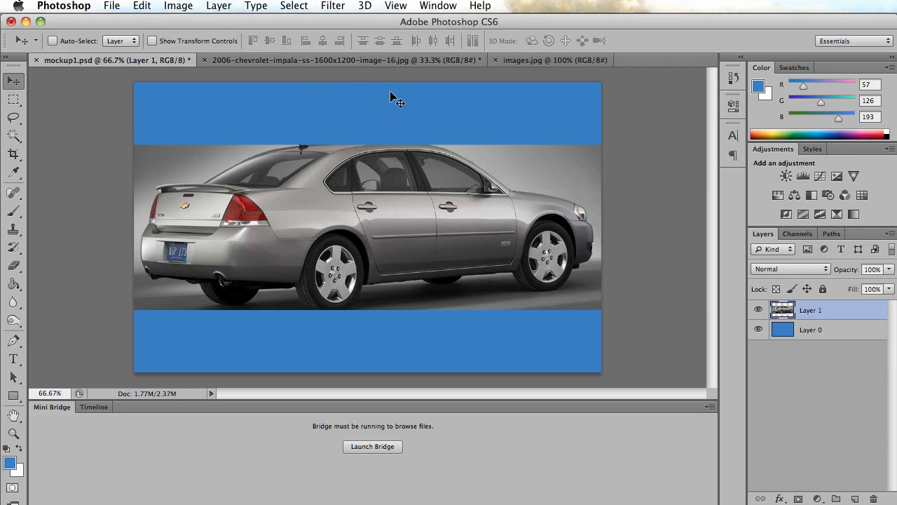
drag(414, 206, 413, 215)
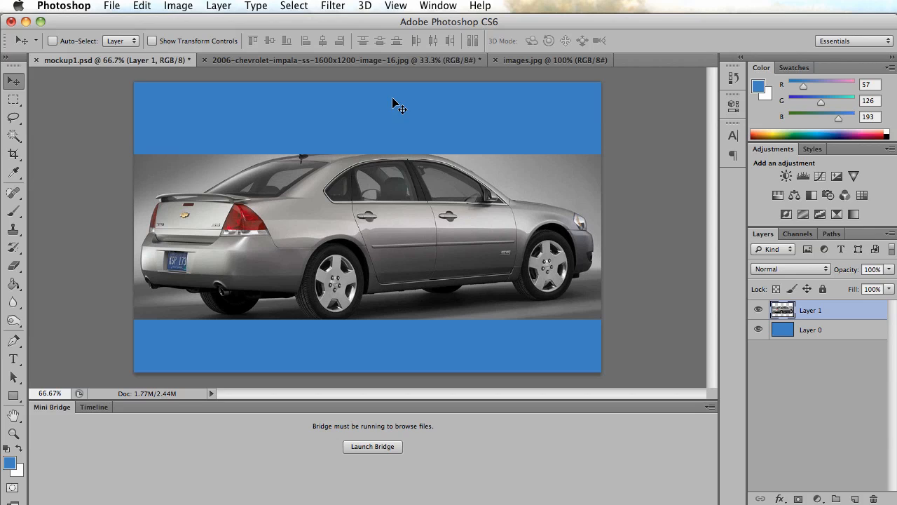
drag(500, 206, 497, 223)
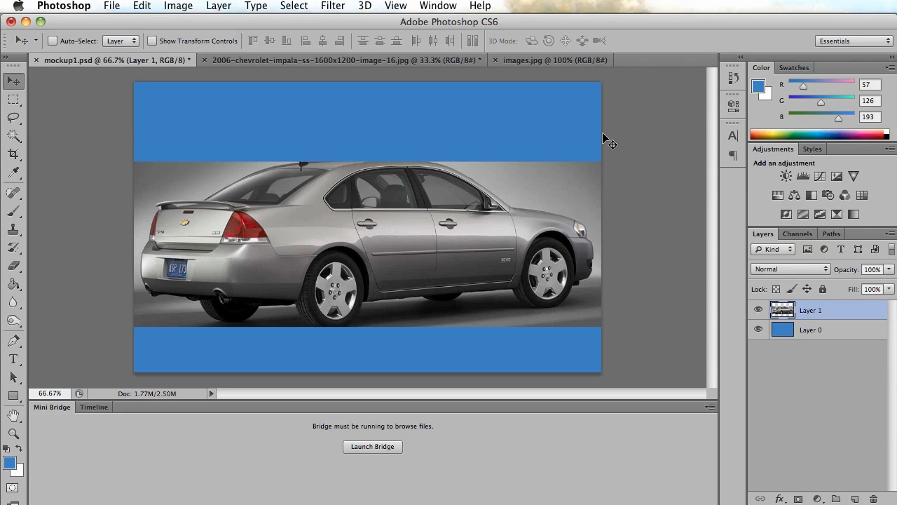
Draw a black filled rectangle about 1182 by 54 px across the mockup just above the car photo.
click(13, 397)
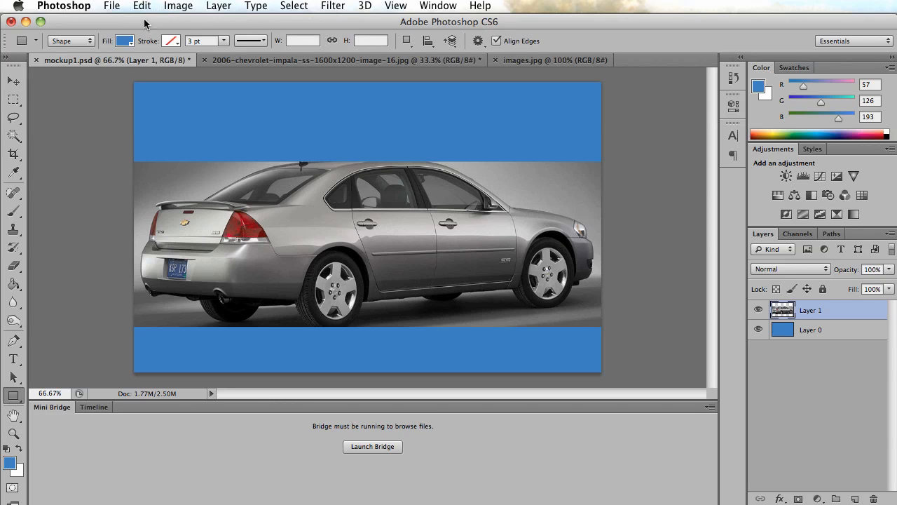
click(124, 42)
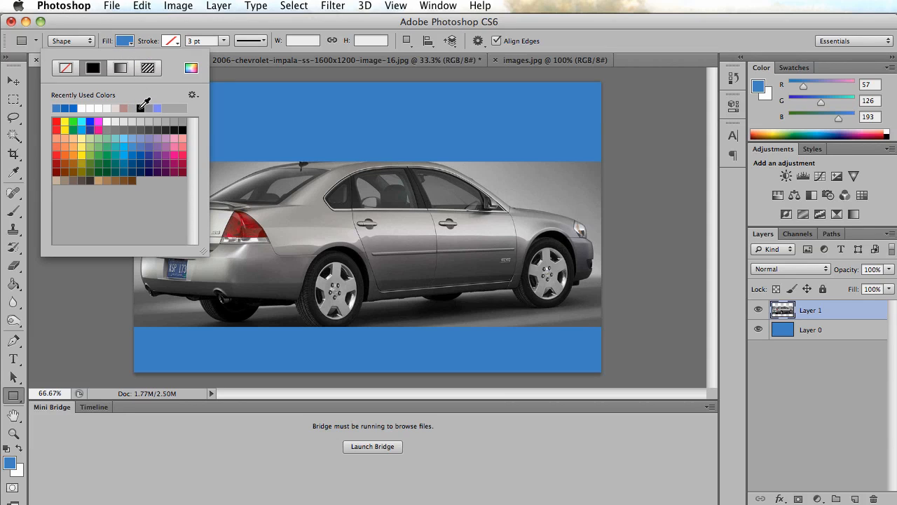
click(140, 108)
click(126, 42)
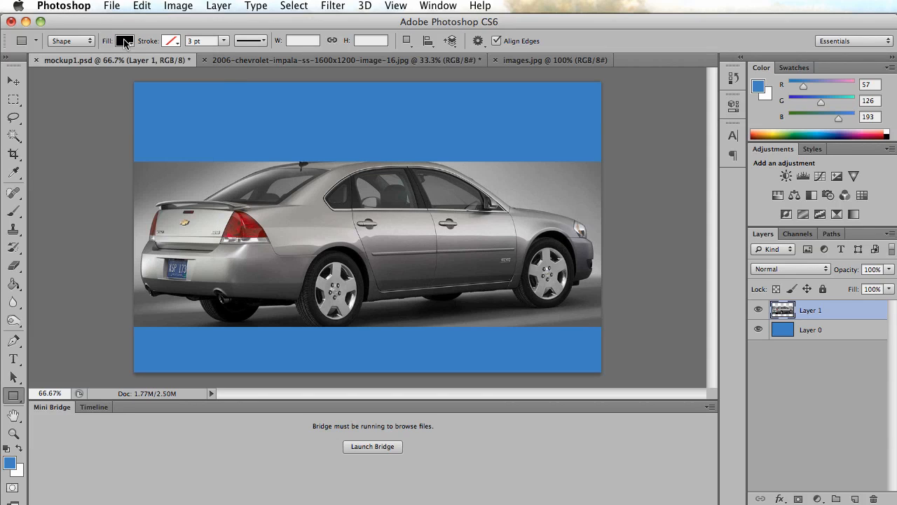
drag(131, 135, 679, 158)
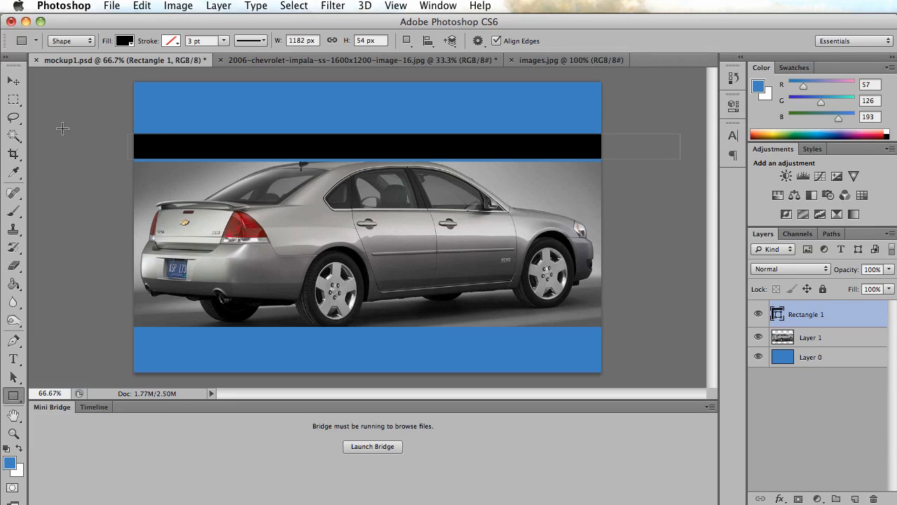
click(13, 81)
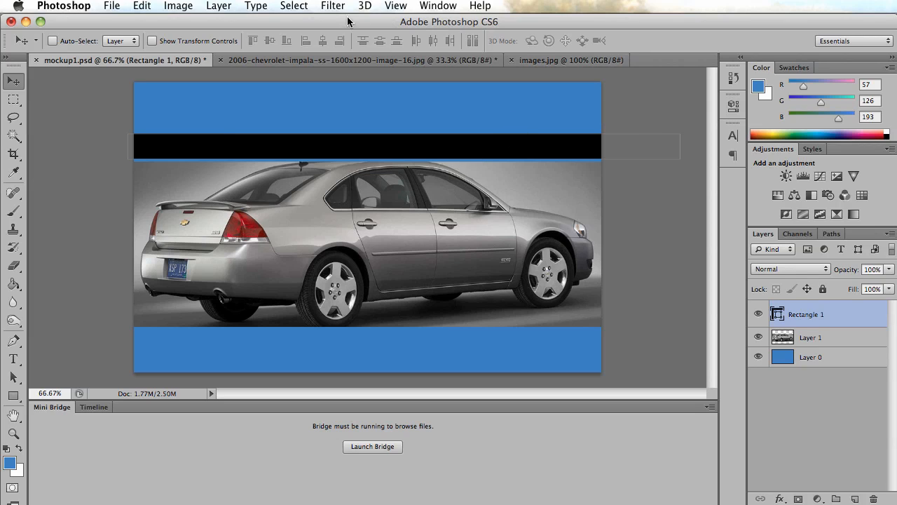
Select the gold Chevrolet emblem in images.jpg by picking the white background with the Magic Wand and inverting the selection.
click(552, 59)
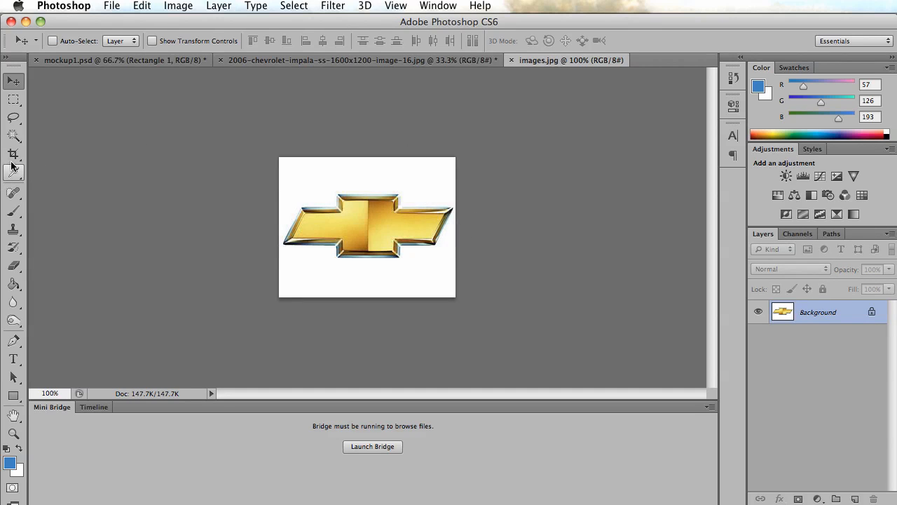
click(13, 138)
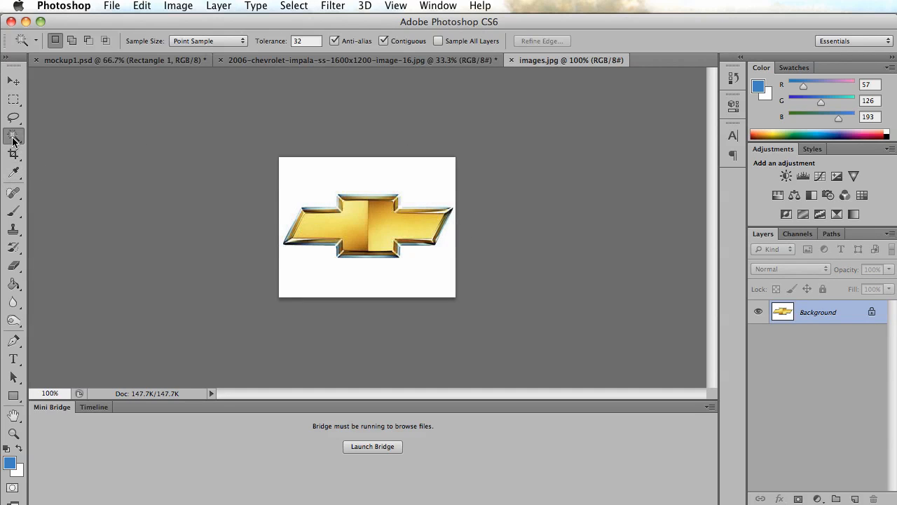
click(303, 168)
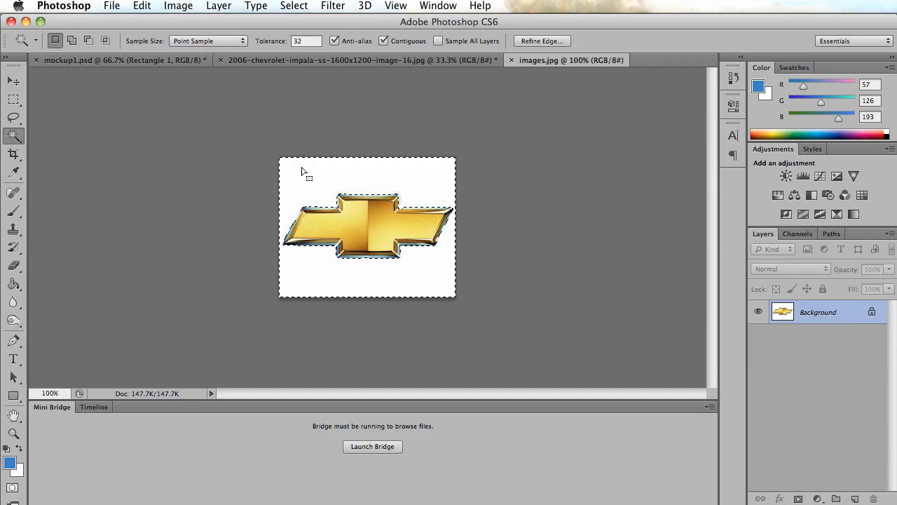
click(291, 7)
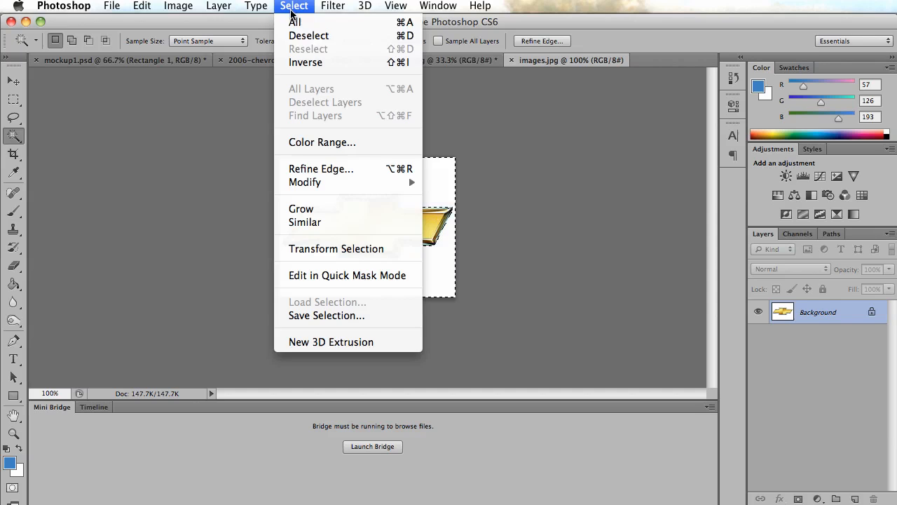
click(308, 63)
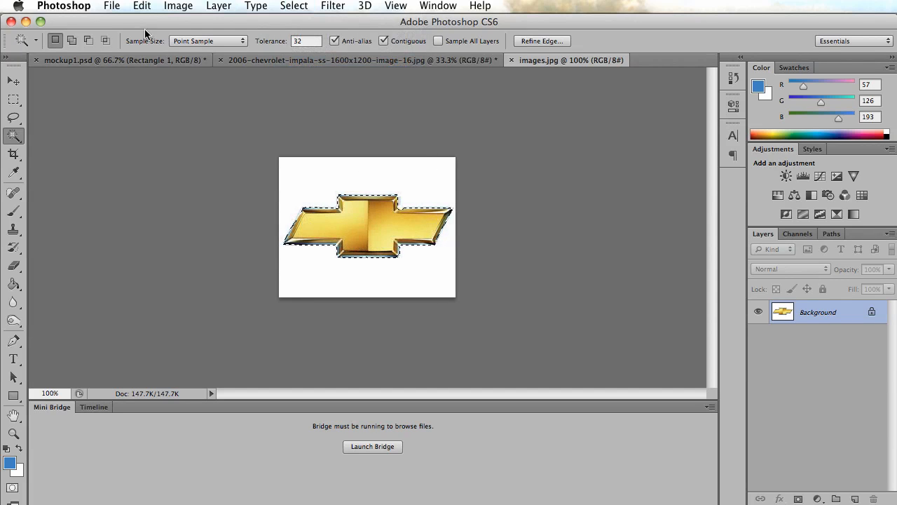
Copy the selected emblem and paste it into mockup1.psd as a new layer.
click(140, 6)
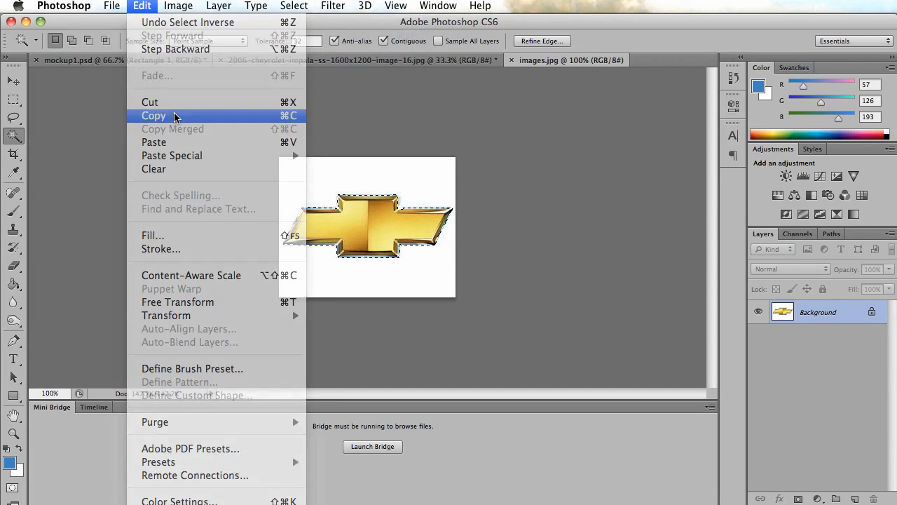
click(165, 116)
click(133, 62)
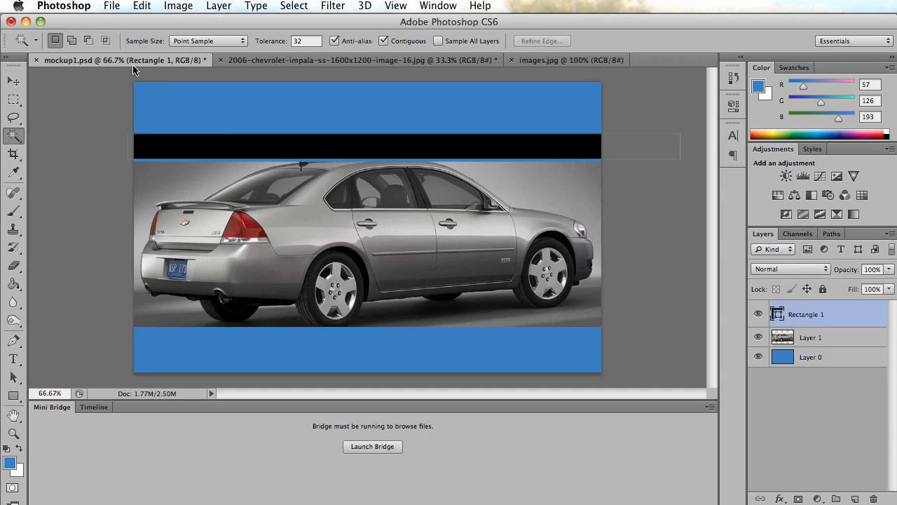
click(141, 6)
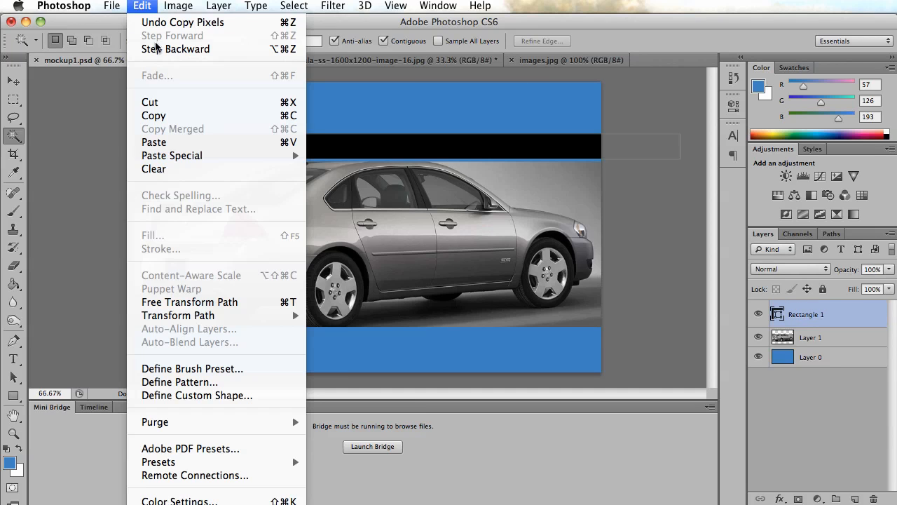
click(175, 142)
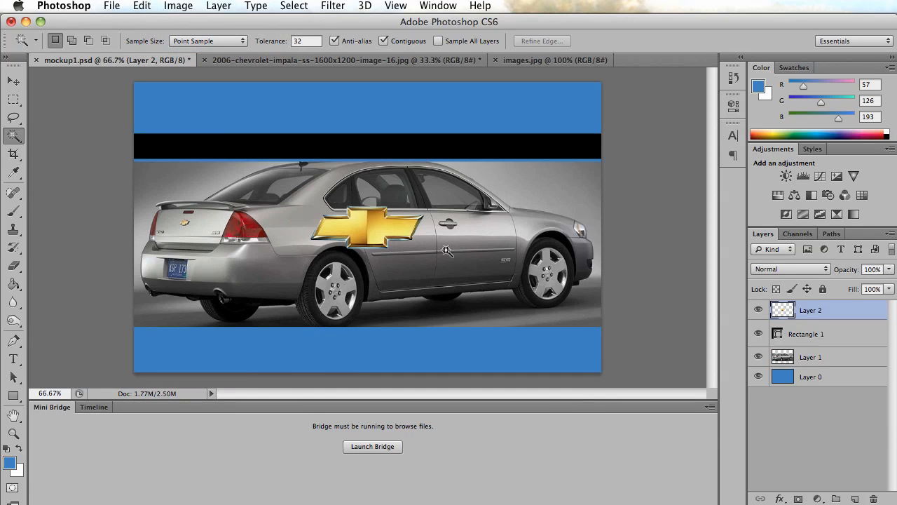
Move the emblem into the right end of the blue header area above the black bar.
click(13, 82)
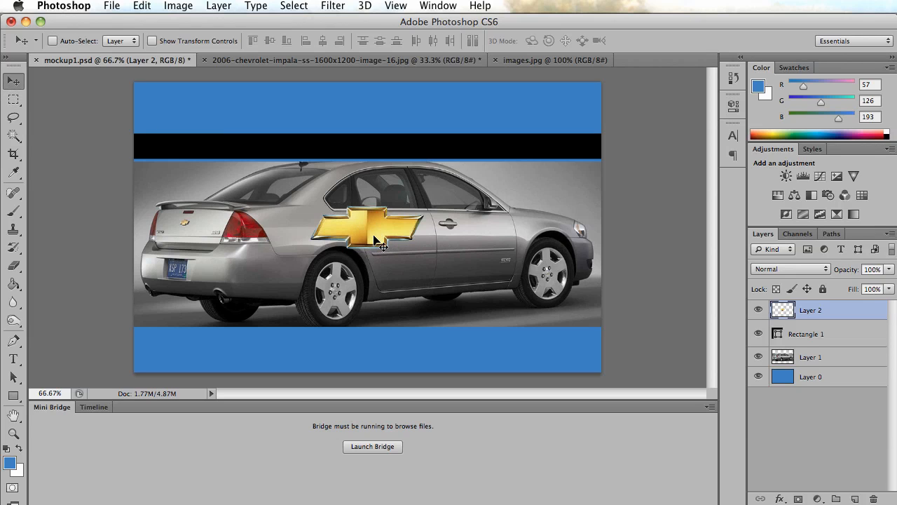
drag(376, 240, 532, 337)
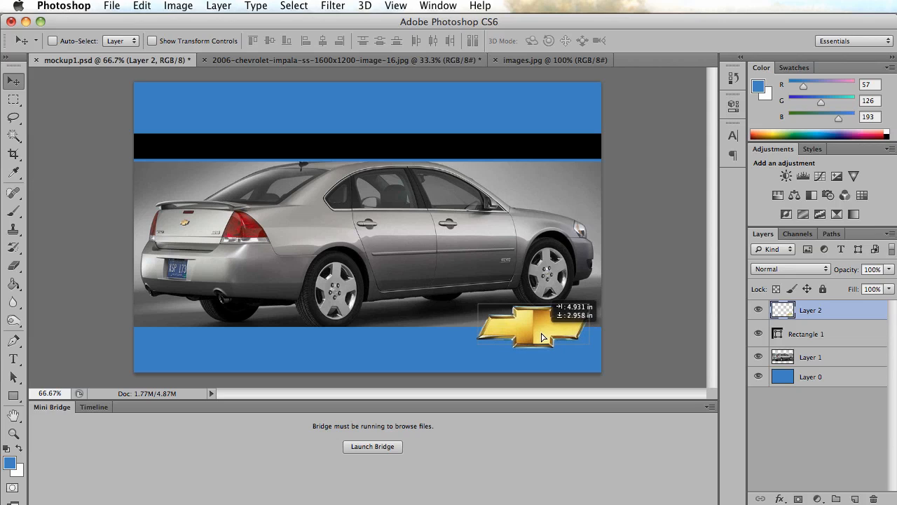
drag(542, 337, 527, 113)
Scale the emblem down to about 68% with Free Transform and shift it leftward within the blue header.
click(144, 5)
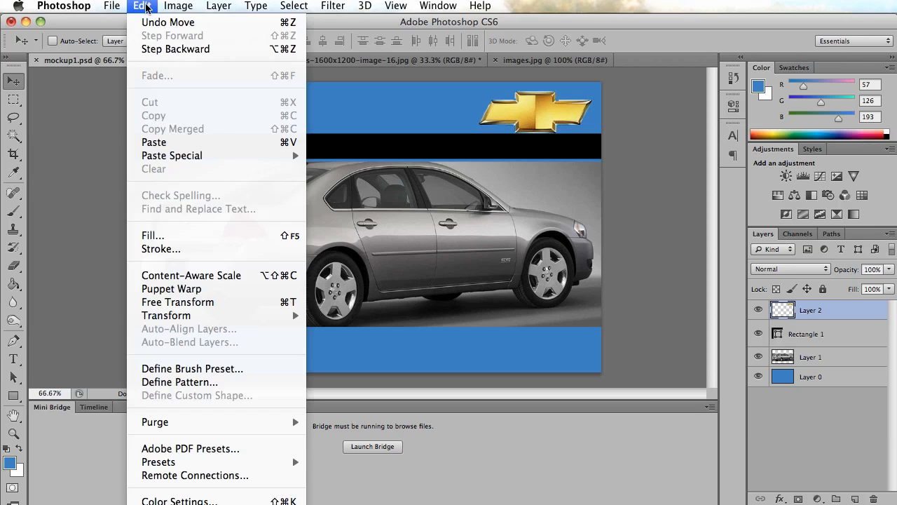
click(218, 302)
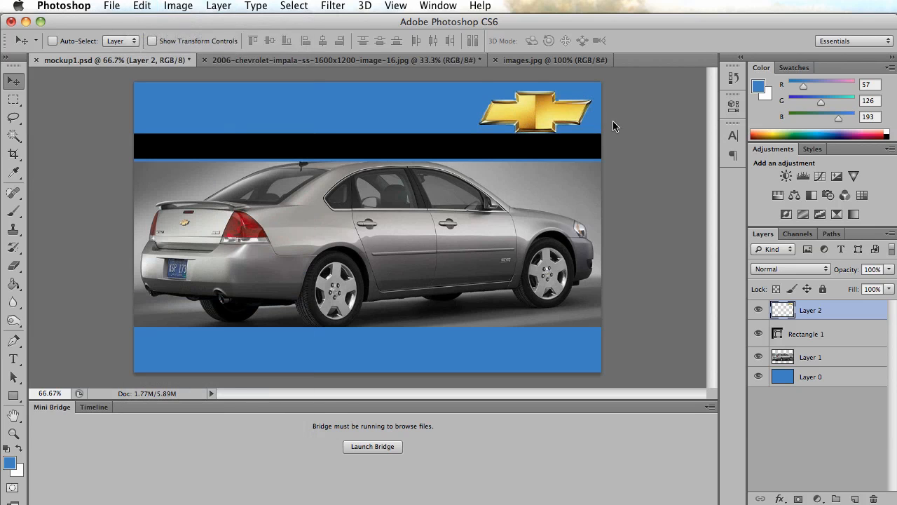
drag(592, 92, 553, 110)
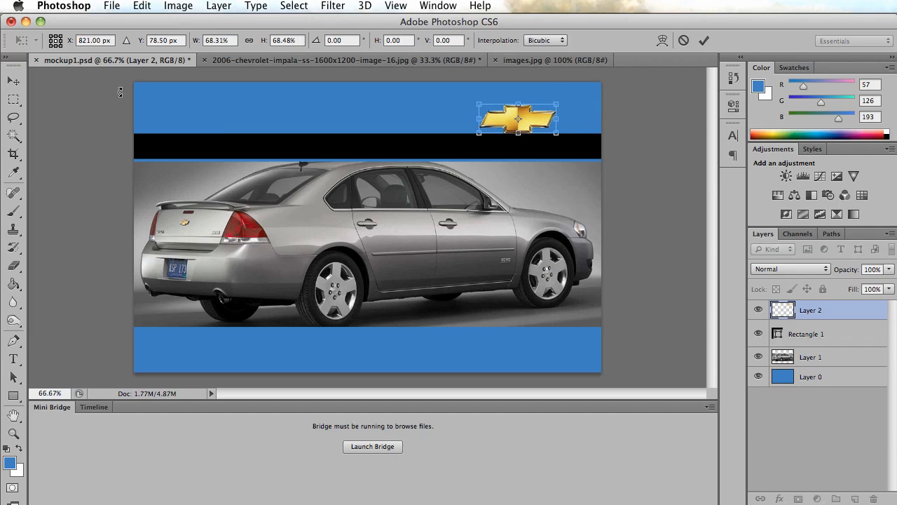
click(13, 82)
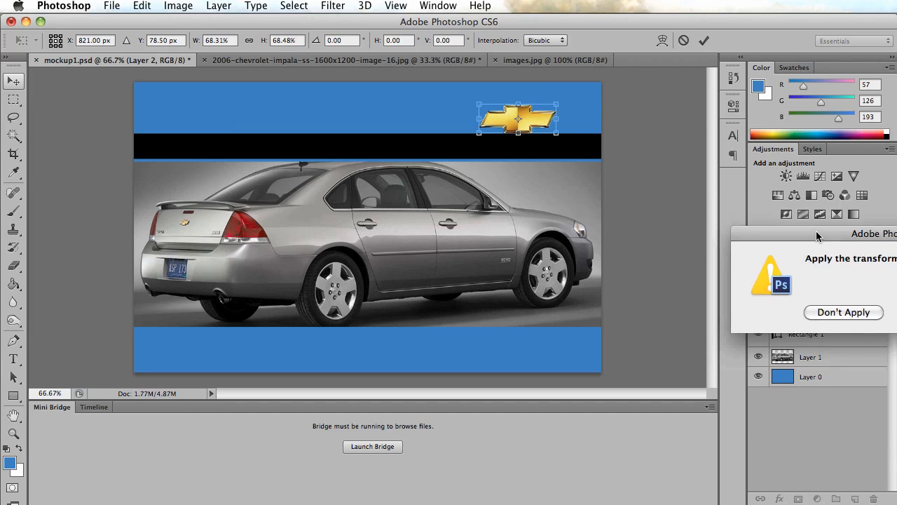
drag(817, 236, 506, 182)
click(701, 263)
drag(527, 120, 450, 112)
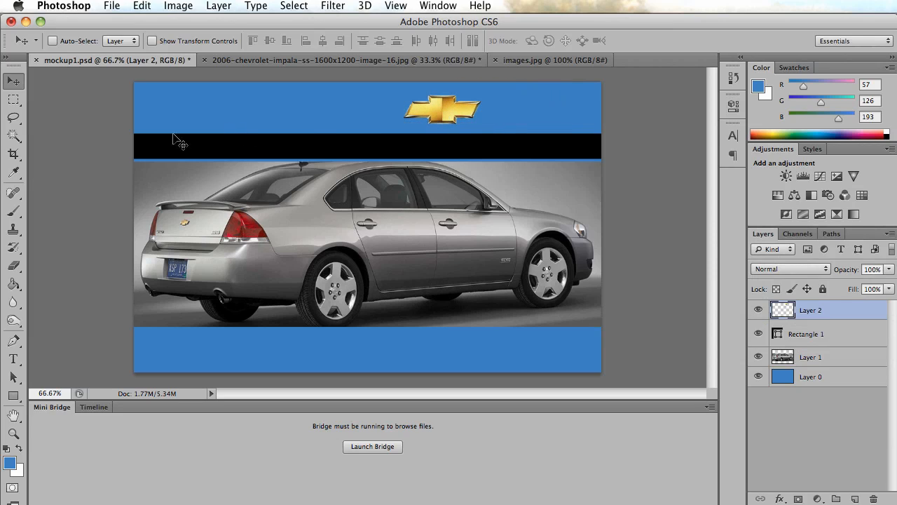
Add the white title "Chevy Impala" in 72 pt Trebuchet MS Bold Italic, starting at the emblem's right tip.
click(12, 359)
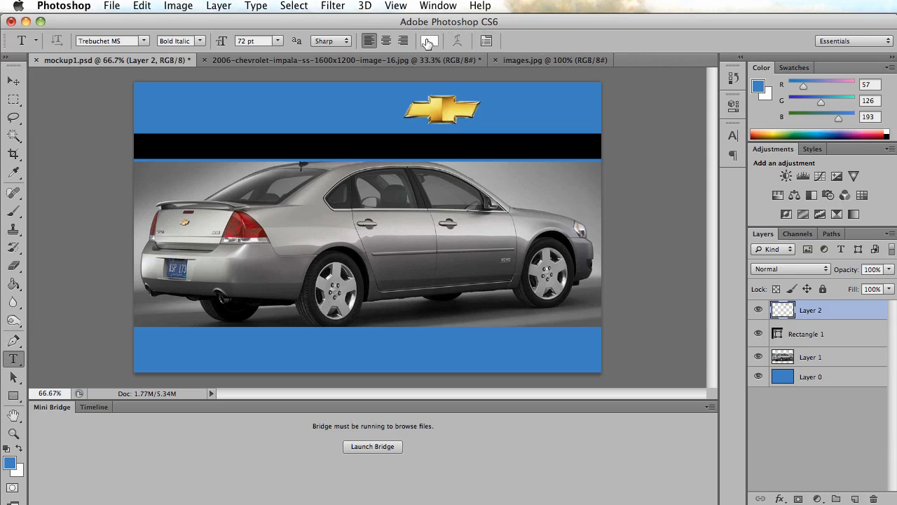
click(481, 102)
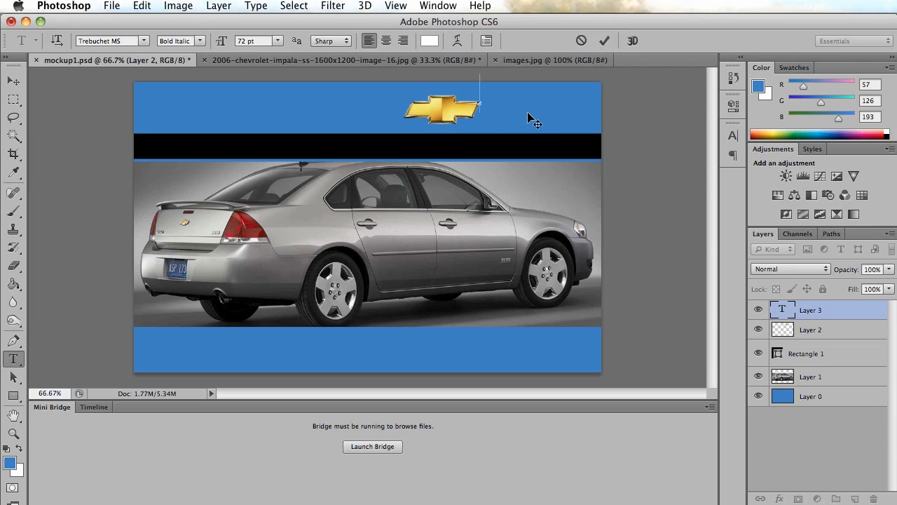
text(Chevy Im)
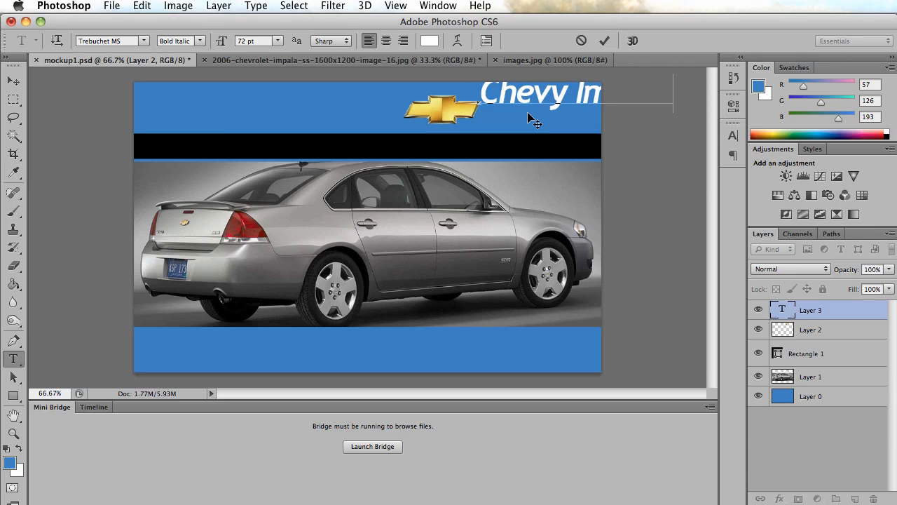
click(13, 81)
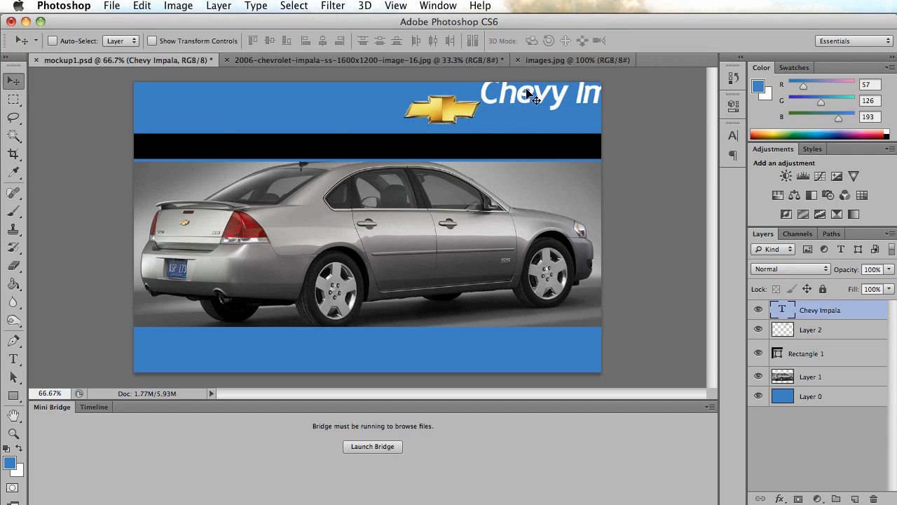
Arrange the emblem and the "Chevy Impala" title side by side at the same height in the blue header above the black bar.
drag(527, 91, 394, 85)
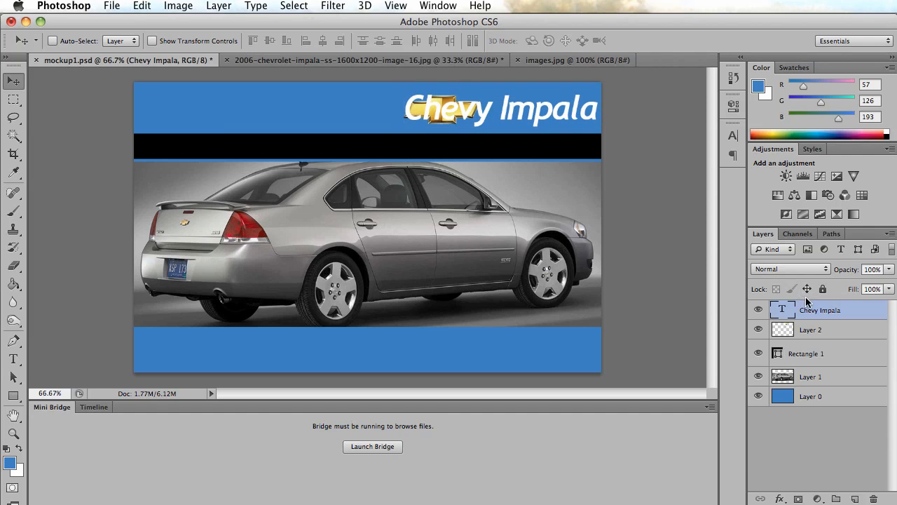
drag(465, 113, 368, 112)
key(alt+bracketleft)
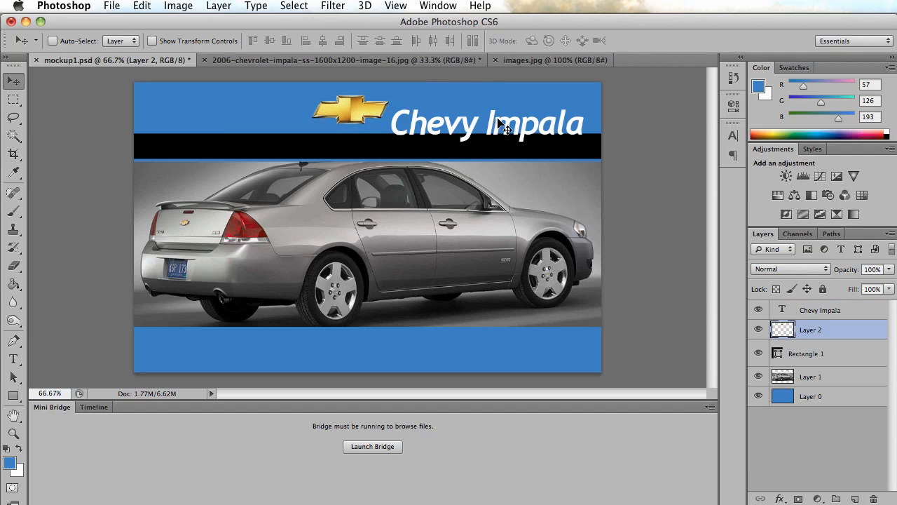
click(823, 313)
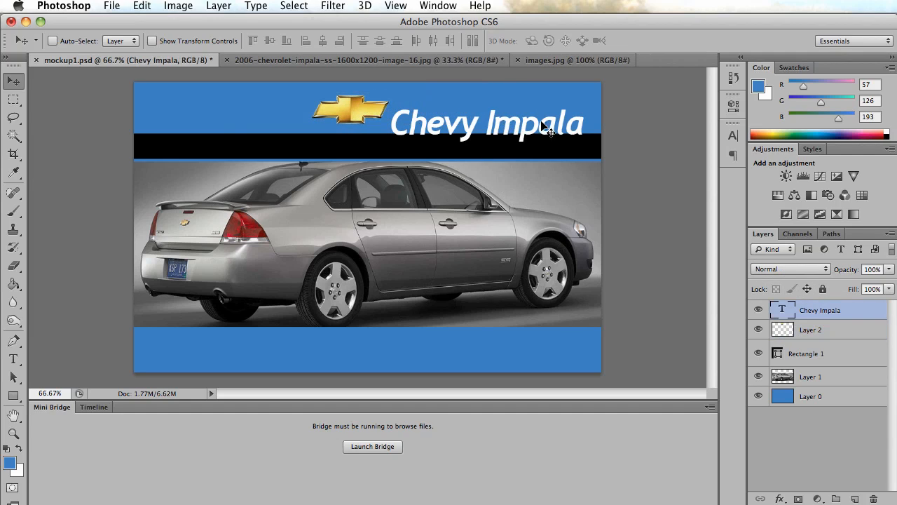
drag(542, 126, 539, 112)
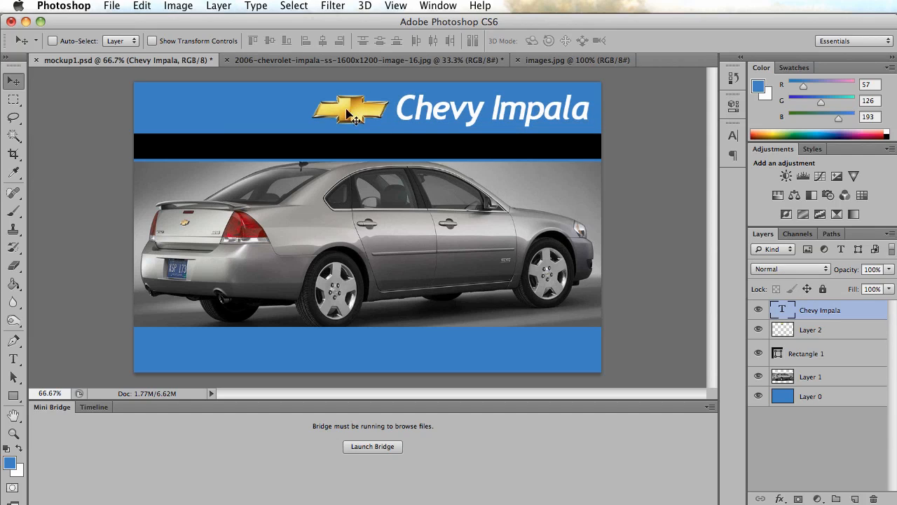
click(820, 335)
drag(369, 114, 375, 115)
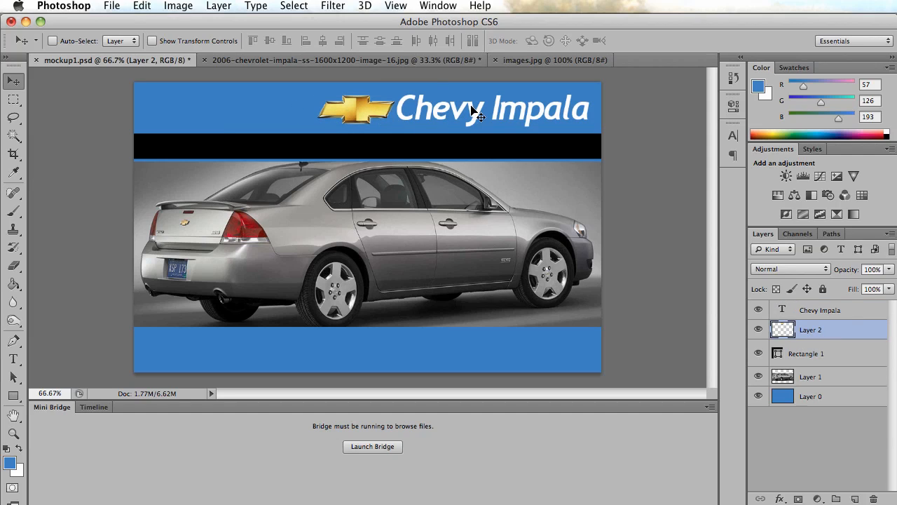
Add a drop shadow to the title layer with 75% opacity, 120° angle, 5 px distance and 5 px size, trying an outer glow too.
click(810, 312)
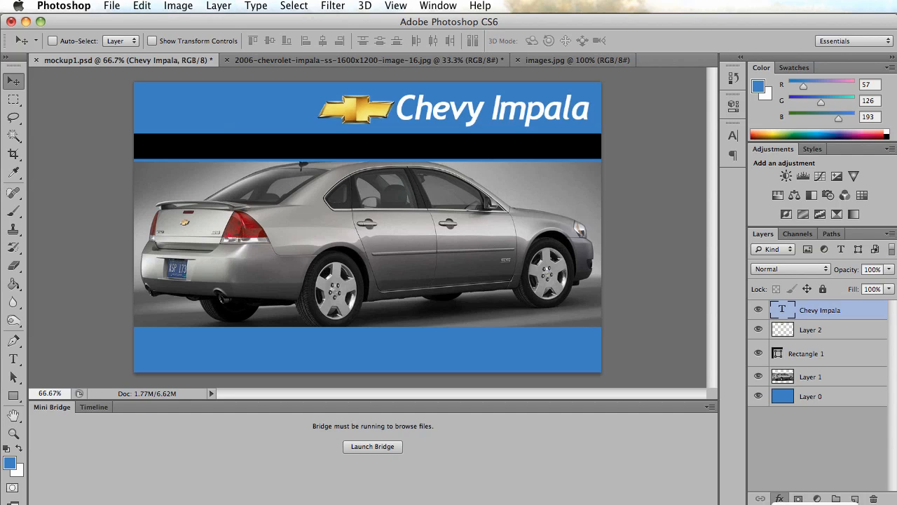
click(807, 504)
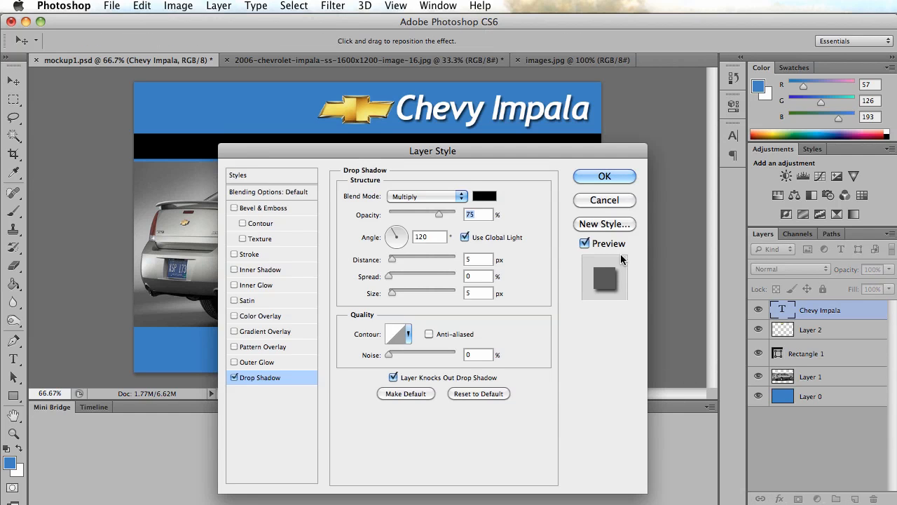
drag(552, 150, 615, 173)
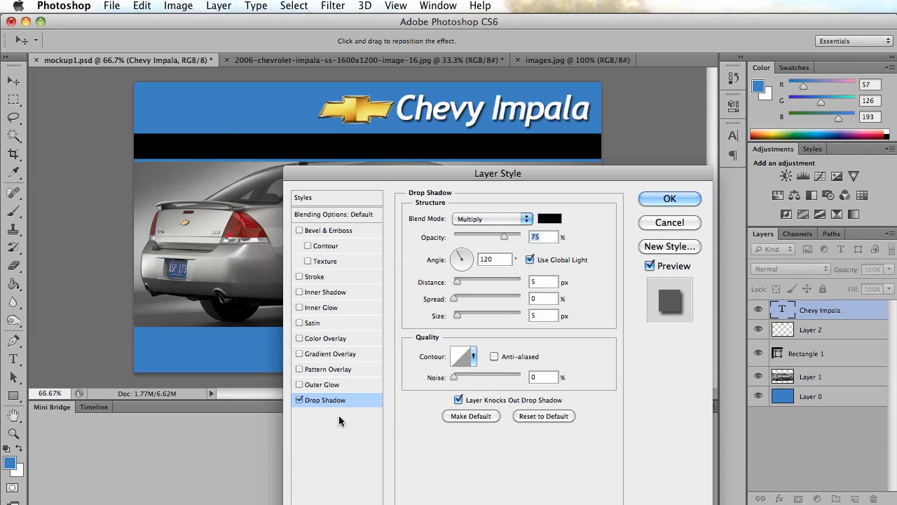
mouse_move(457, 281)
mouse_down()
mouse_move(466, 281)
mouse_move(457, 284)
mouse_up()
click(300, 384)
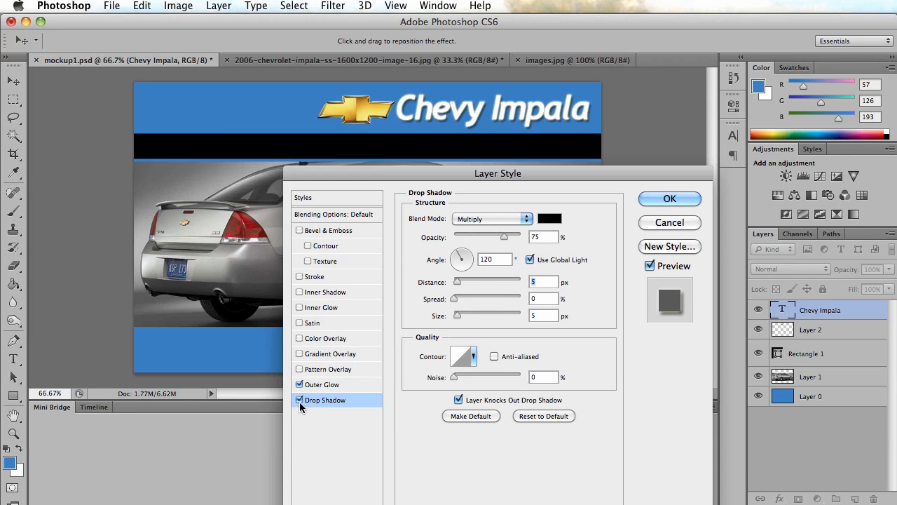
click(300, 385)
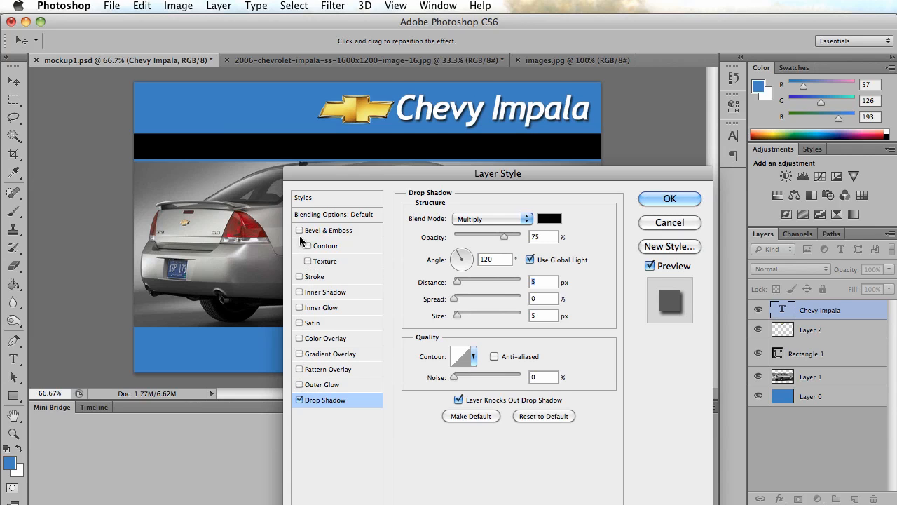
Add a black 3 px outside stroke at 49% opacity to the title and apply the layer style.
click(313, 278)
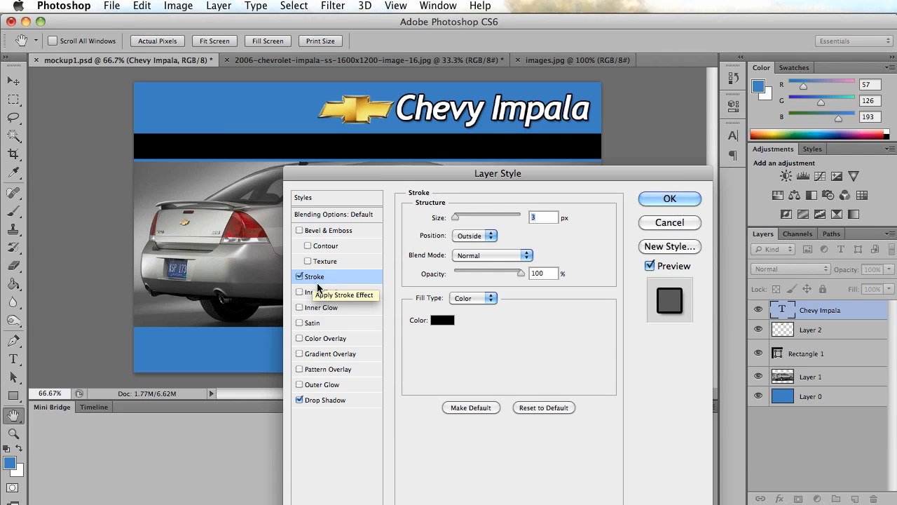
drag(520, 273, 487, 274)
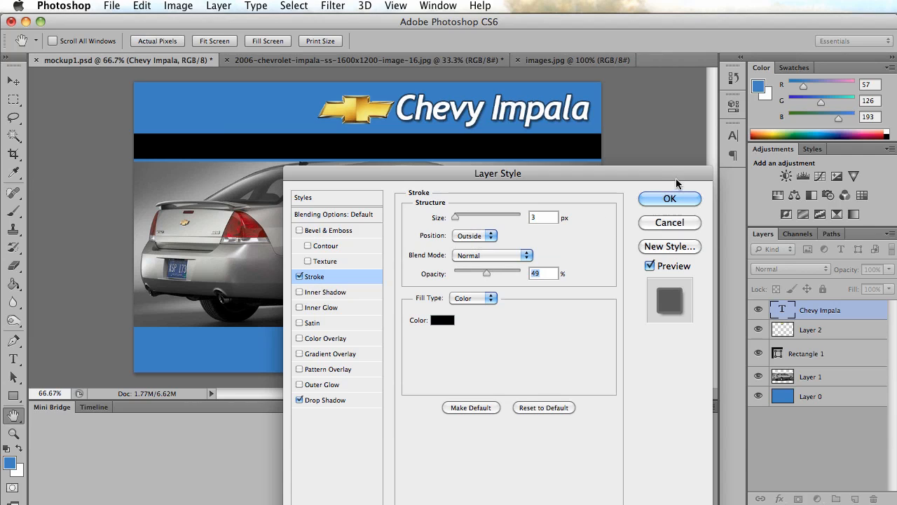
click(670, 201)
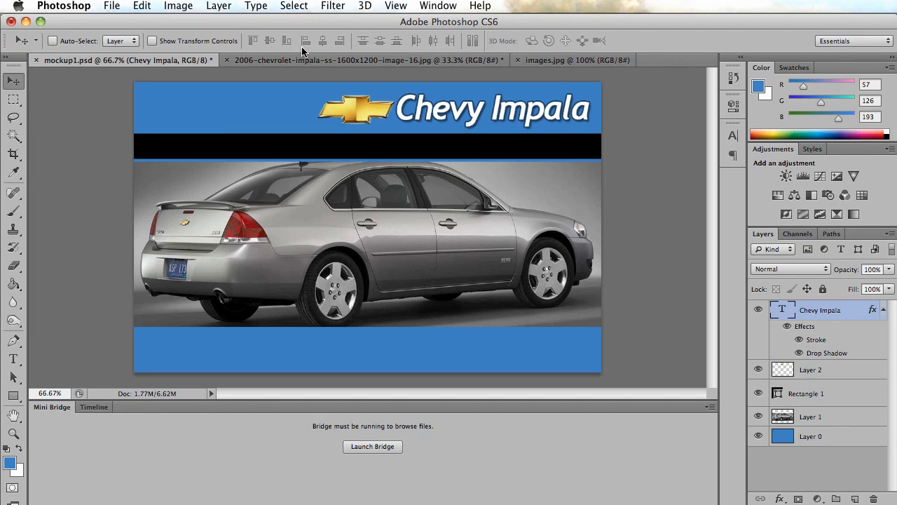
click(318, 56)
key(super+a)
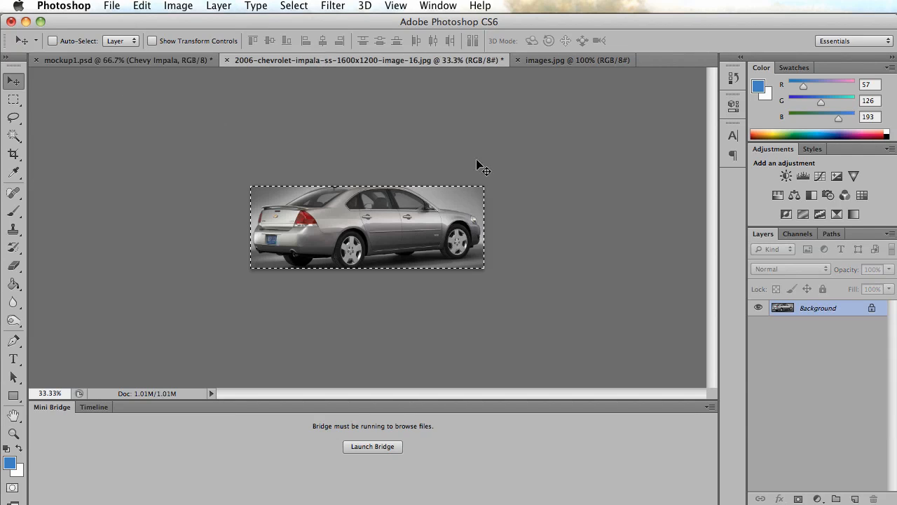
click(133, 60)
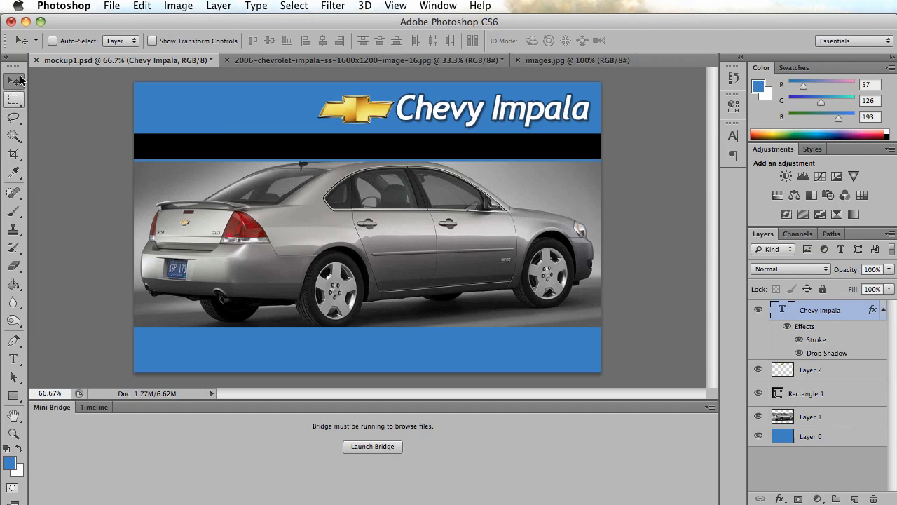
Crop the mockup to the blue header section holding only the emblem and title, about 607 × 110 px.
click(17, 156)
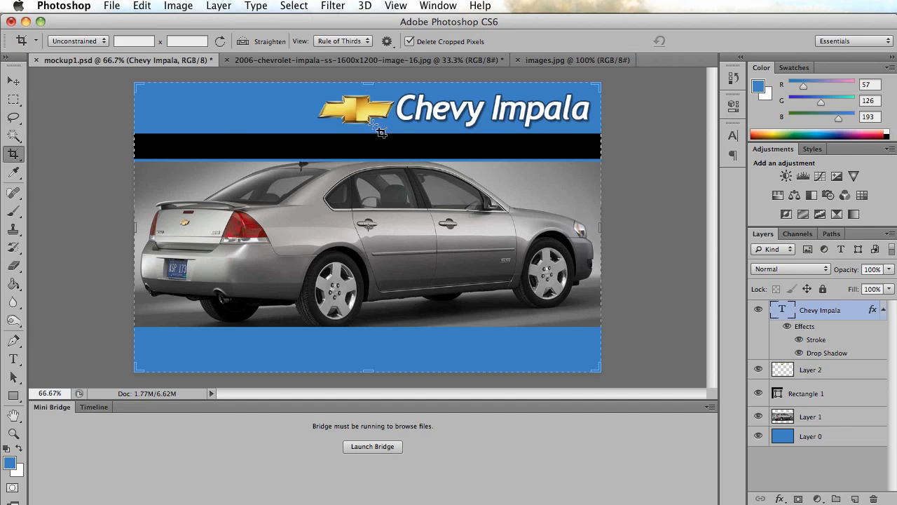
click(369, 365)
drag(370, 365, 375, 250)
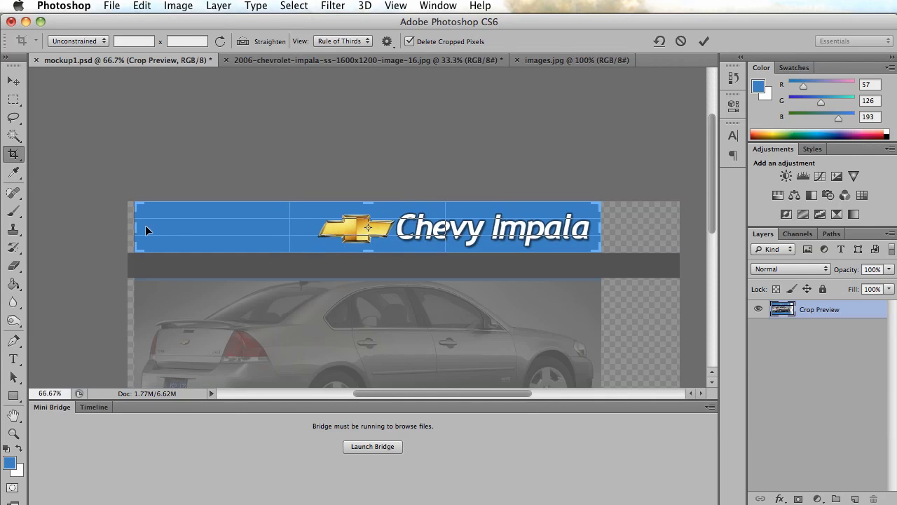
drag(134, 225, 230, 225)
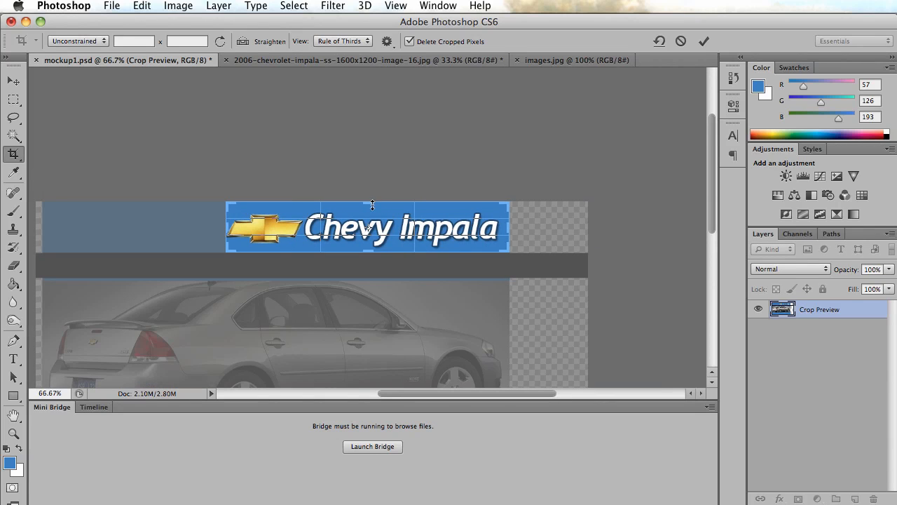
drag(374, 203, 371, 205)
key(Return)
click(280, 165)
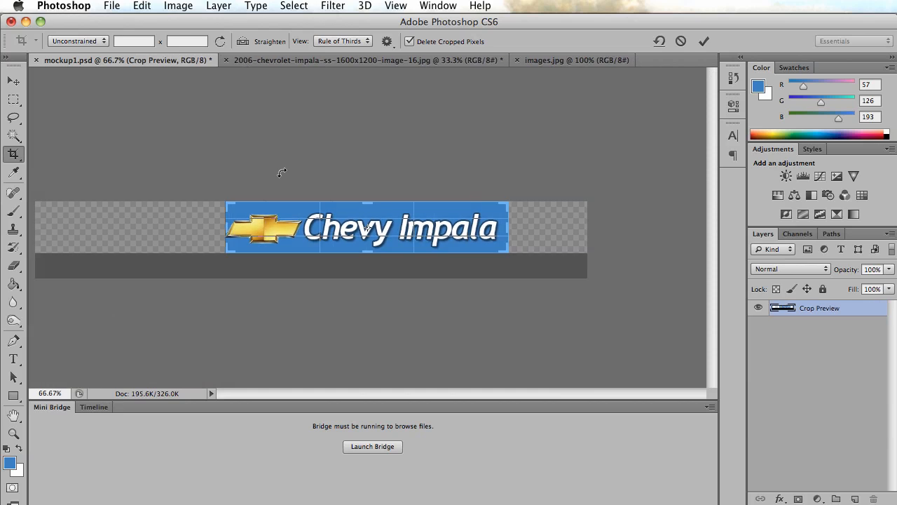
click(12, 87)
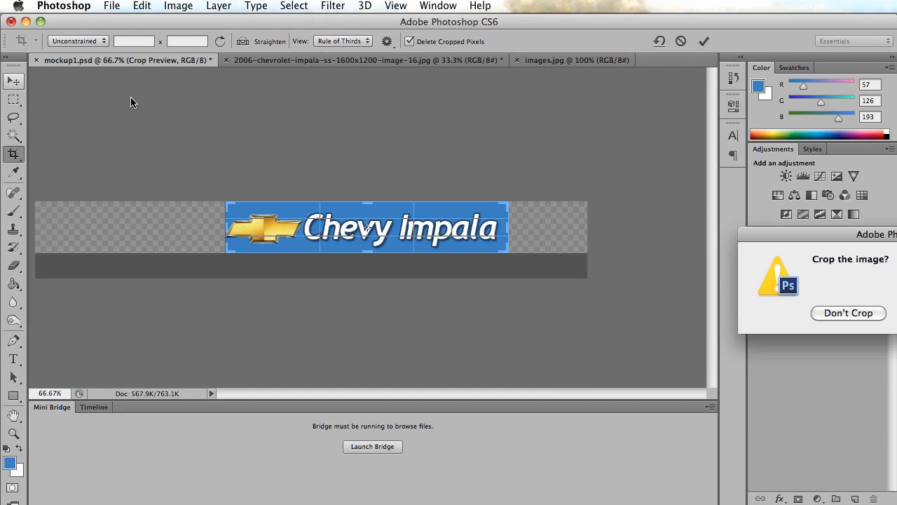
click(752, 280)
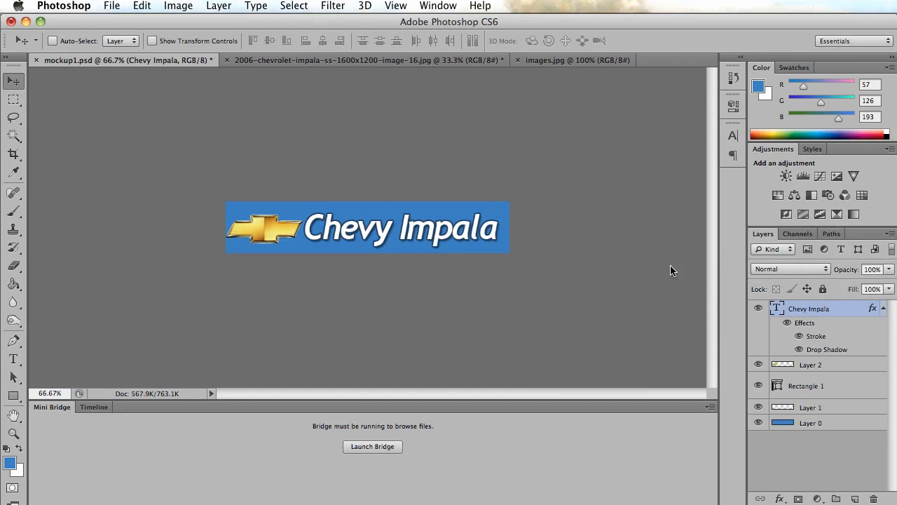
Set up a Save for Web export of the cropped title as a GIF with 128 colors.
click(112, 5)
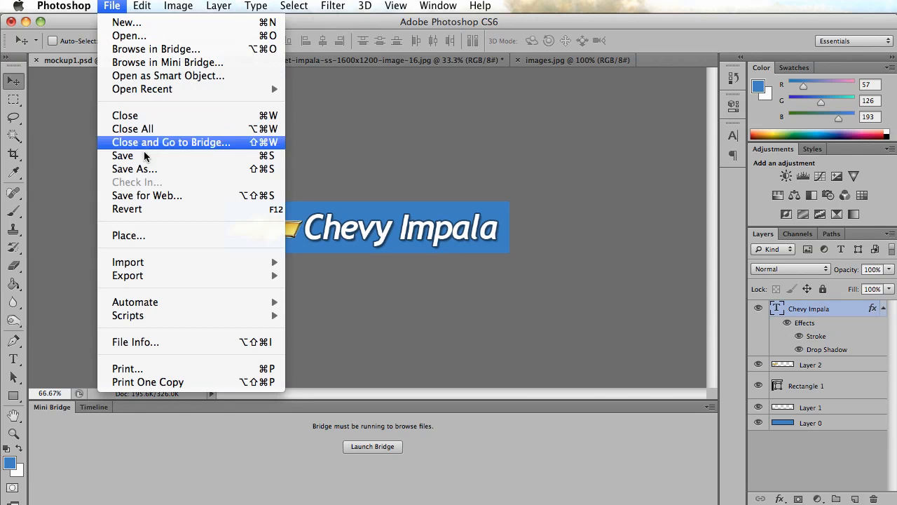
click(168, 195)
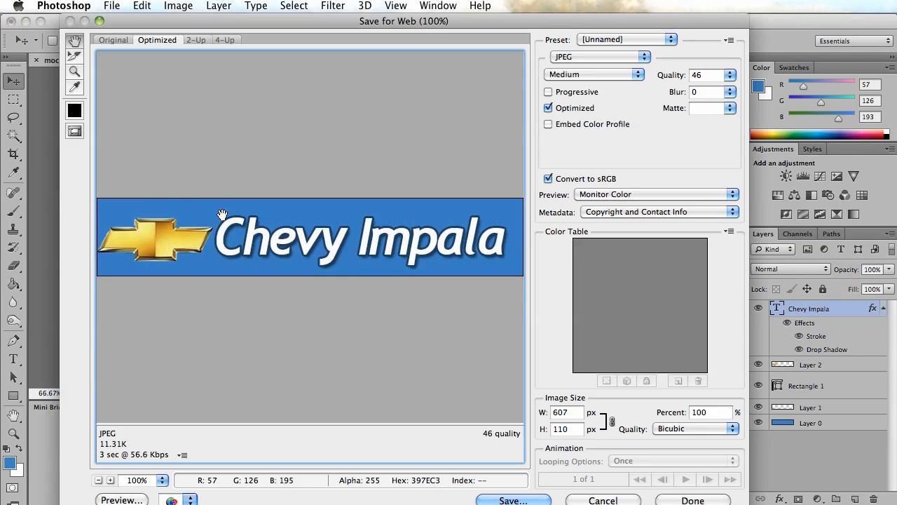
click(584, 57)
click(572, 48)
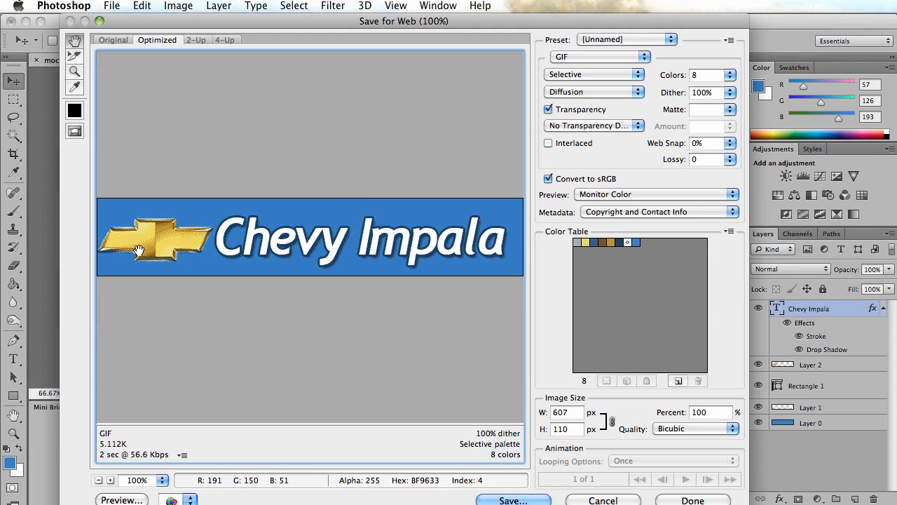
click(730, 76)
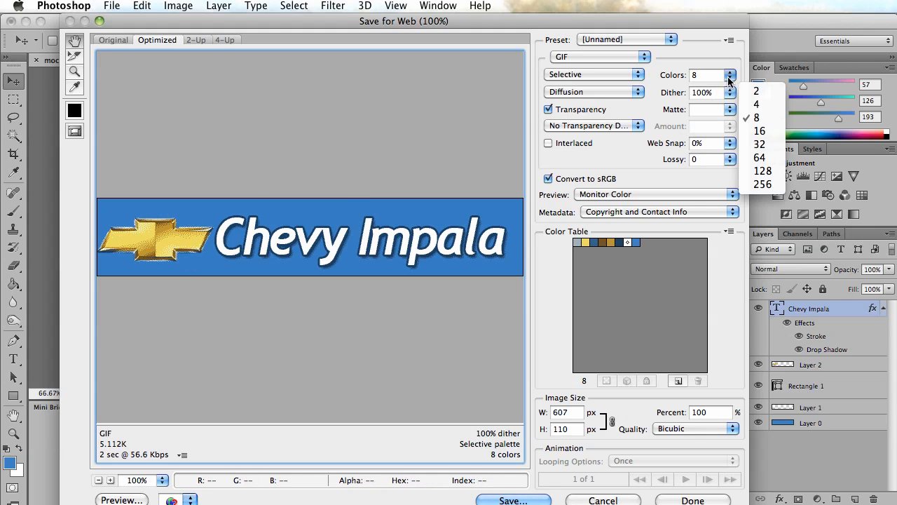
click(759, 157)
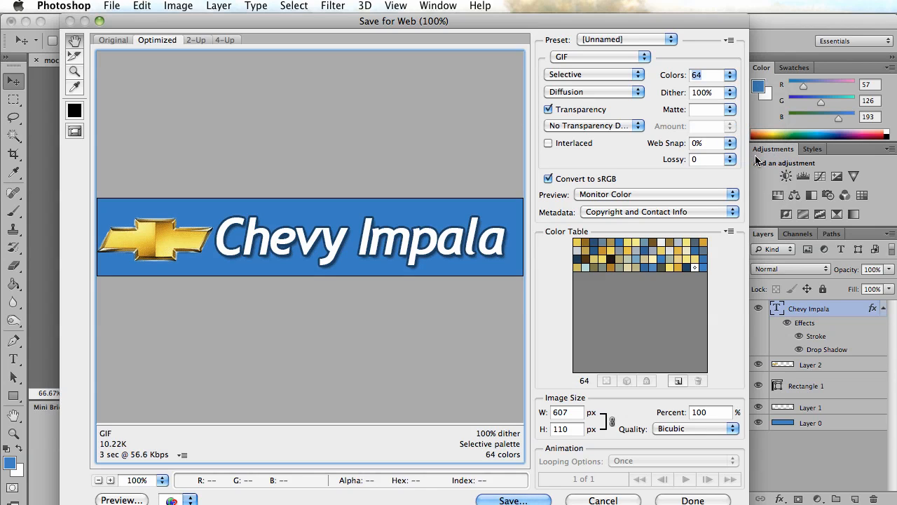
click(729, 75)
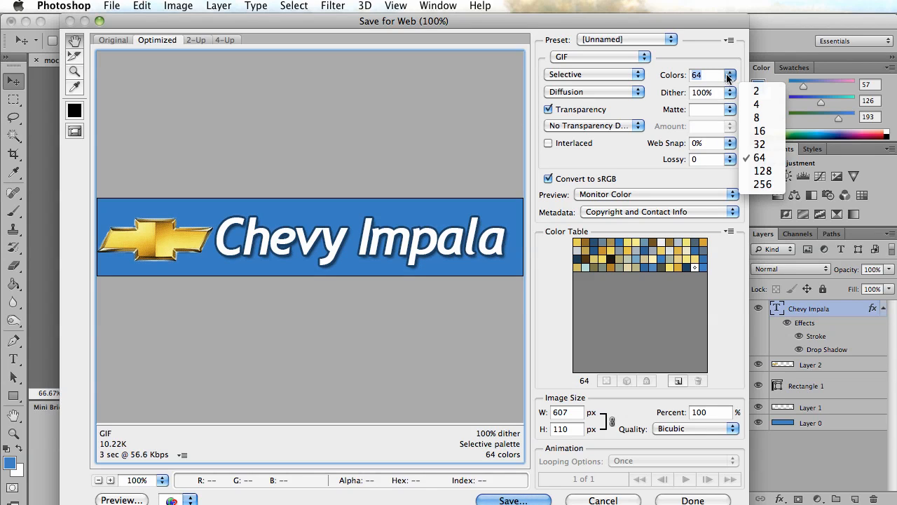
click(748, 170)
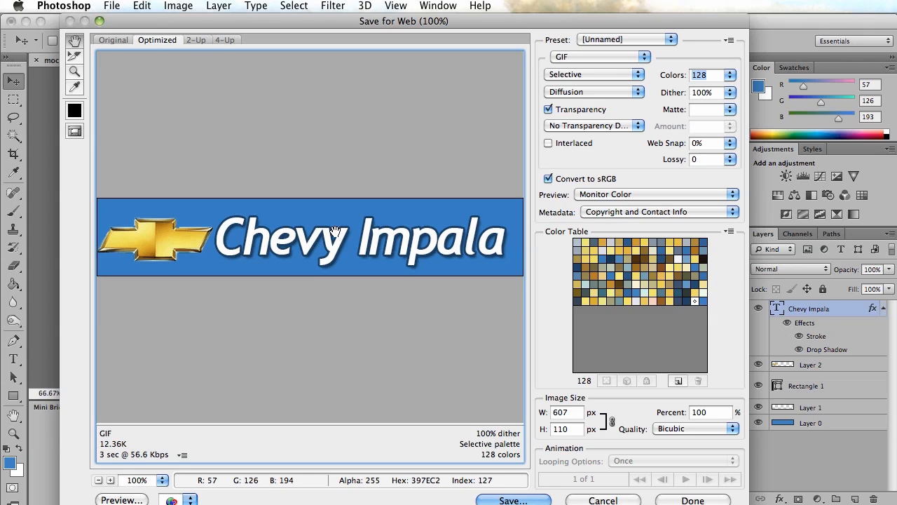
Save the optimized GIF as title.gif in the images folder.
click(512, 501)
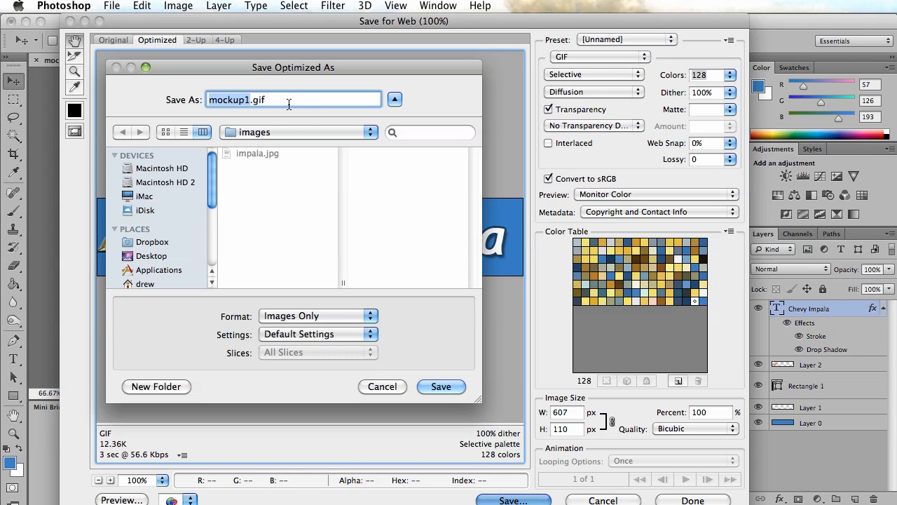
text(title)
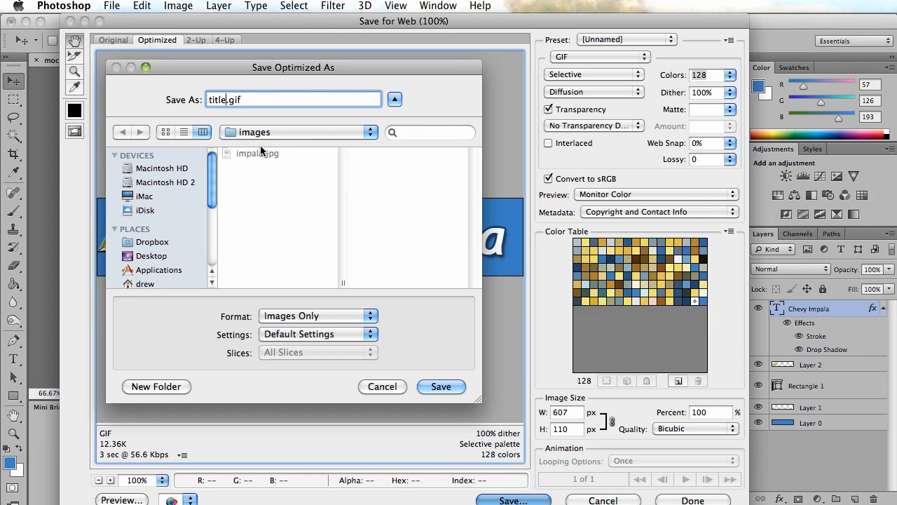
click(442, 387)
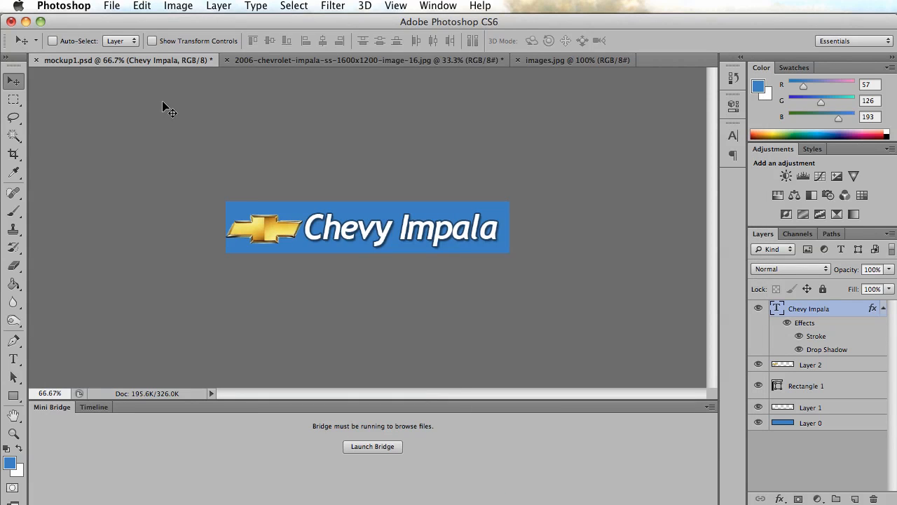
Step back through the history to undo the crop and save the full mockup1.psd.
click(141, 7)
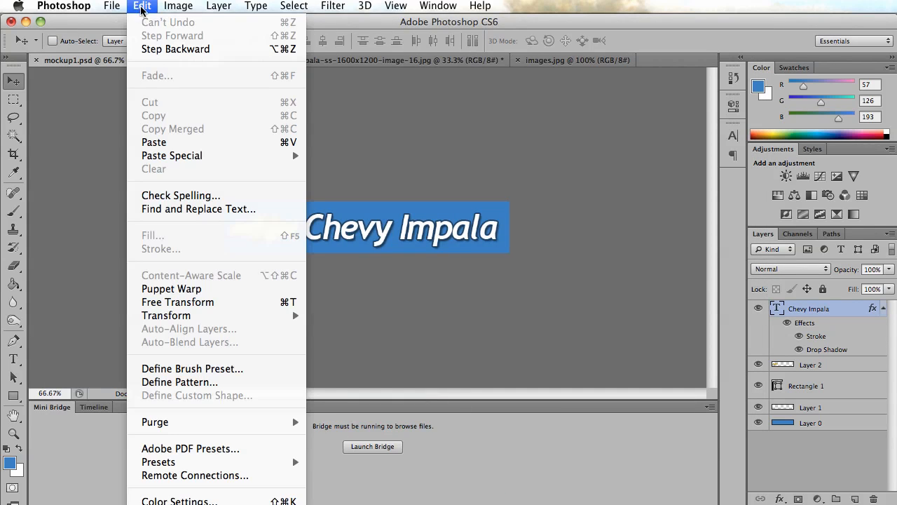
click(163, 48)
click(143, 7)
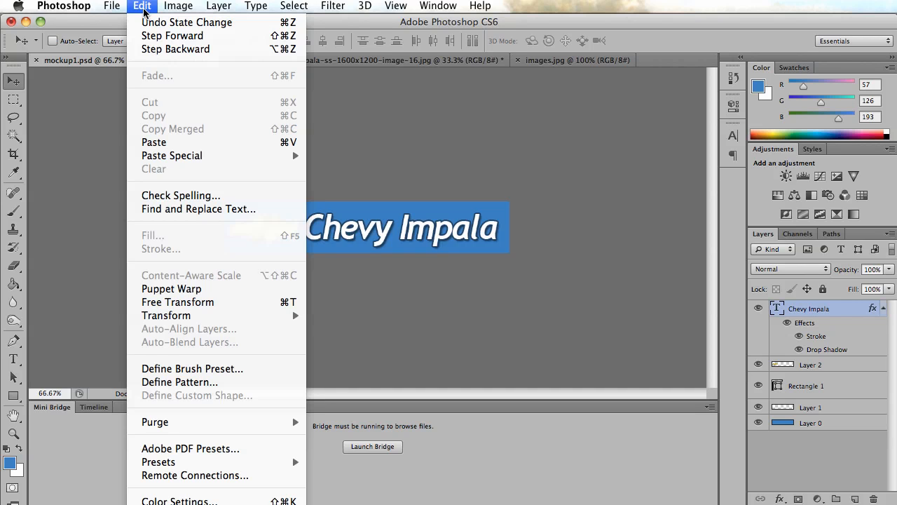
click(154, 48)
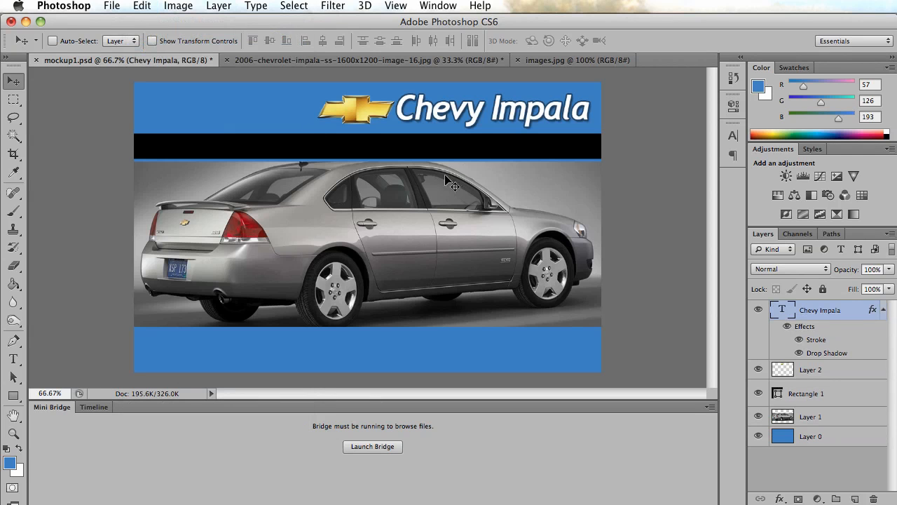
click(111, 6)
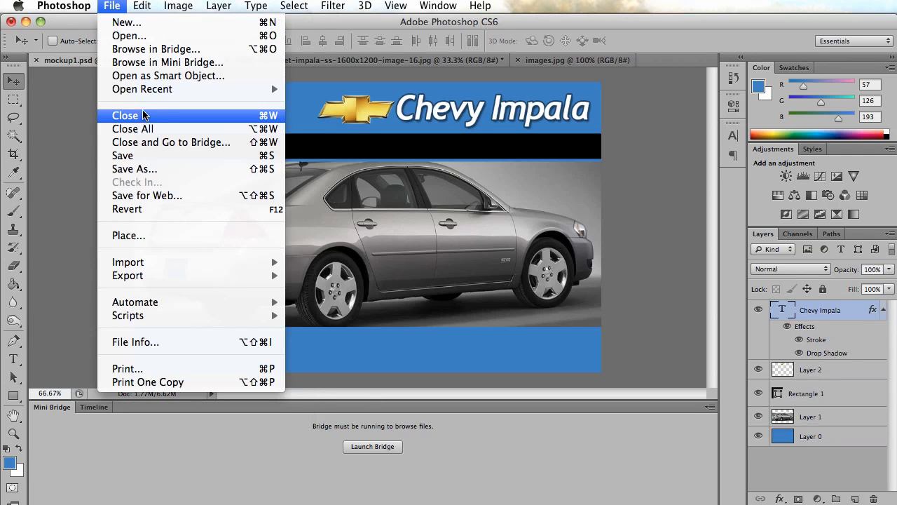
click(138, 155)
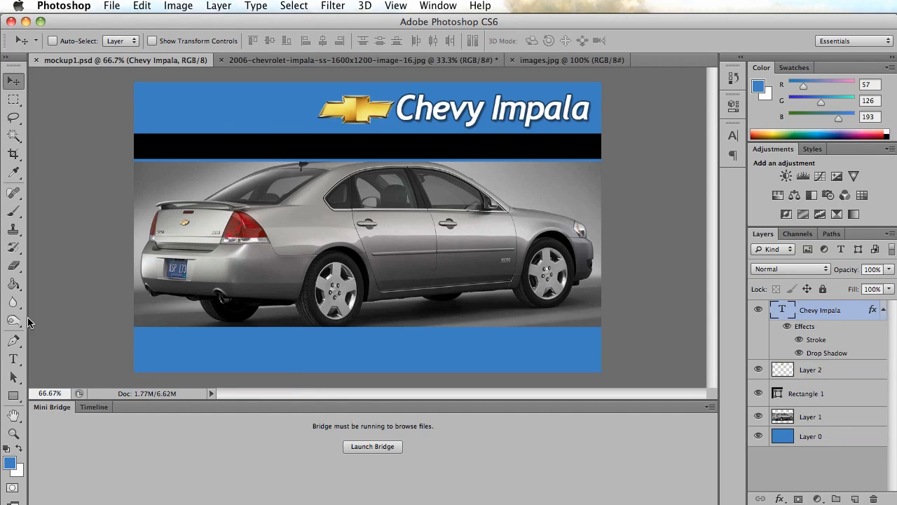
Start the Crop tool on the full mockup.
click(11, 156)
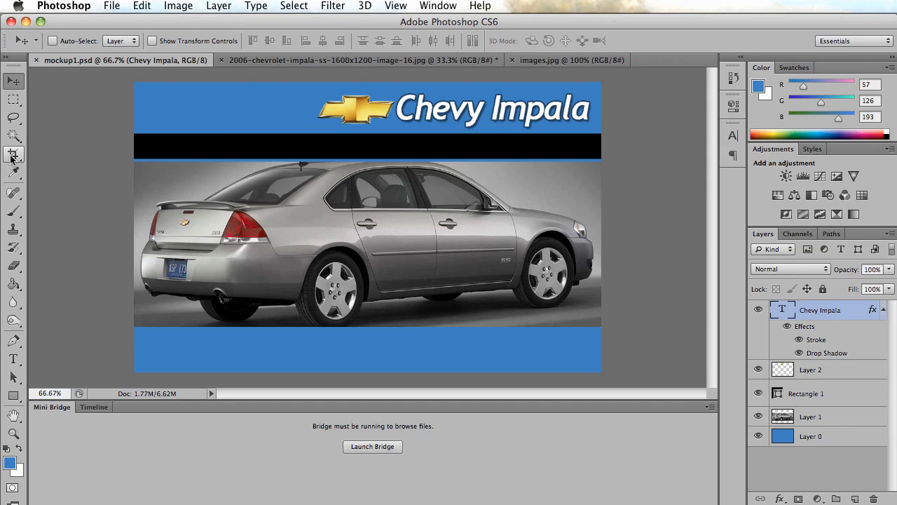